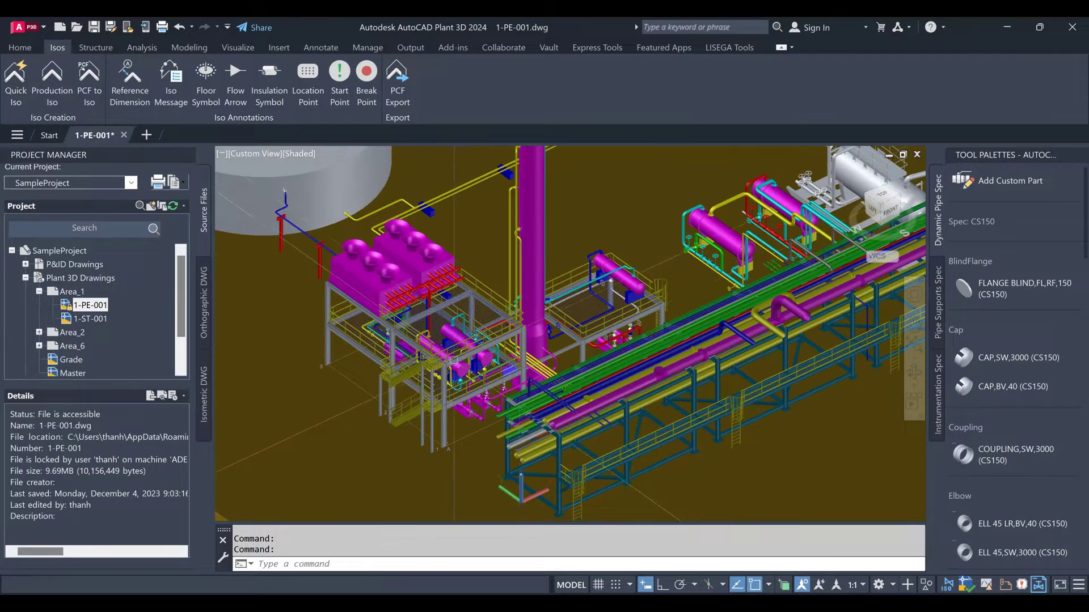
- Orbit and zoom in on the two pipe hangers near the pump, selecting the lower one
{"action": "middle_click_drag", "start_coordinate": [638, 367], "coordinate": [524, 344], "text": "shift"}
{"action": "scroll", "coordinate": [524, 344], "scroll_direction": "up", "scroll_amount": 3}
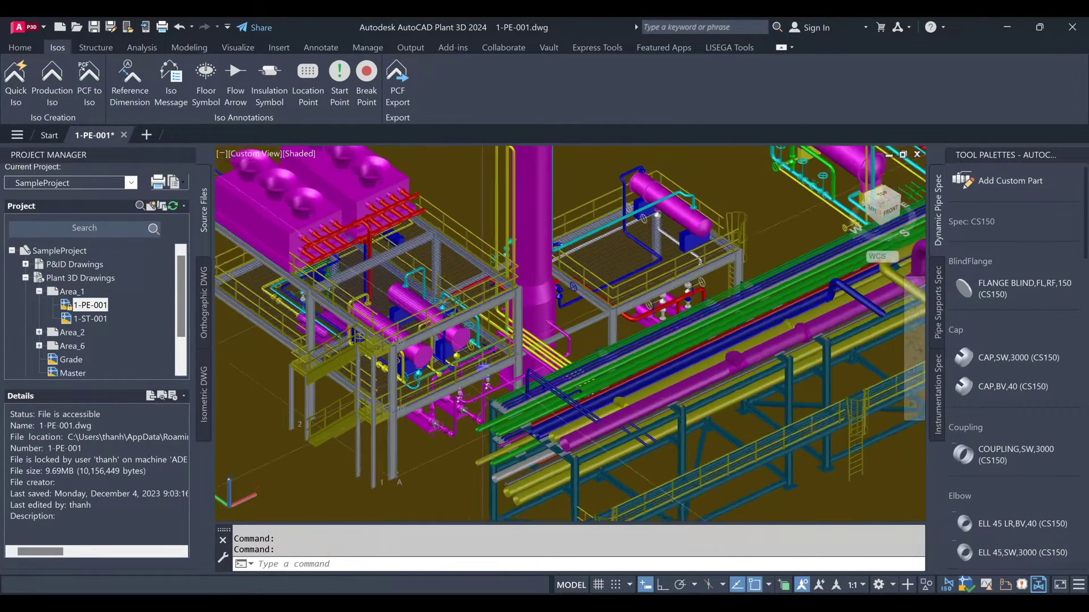
{"action": "scroll", "coordinate": [486, 376], "scroll_direction": "up", "scroll_amount": 5}
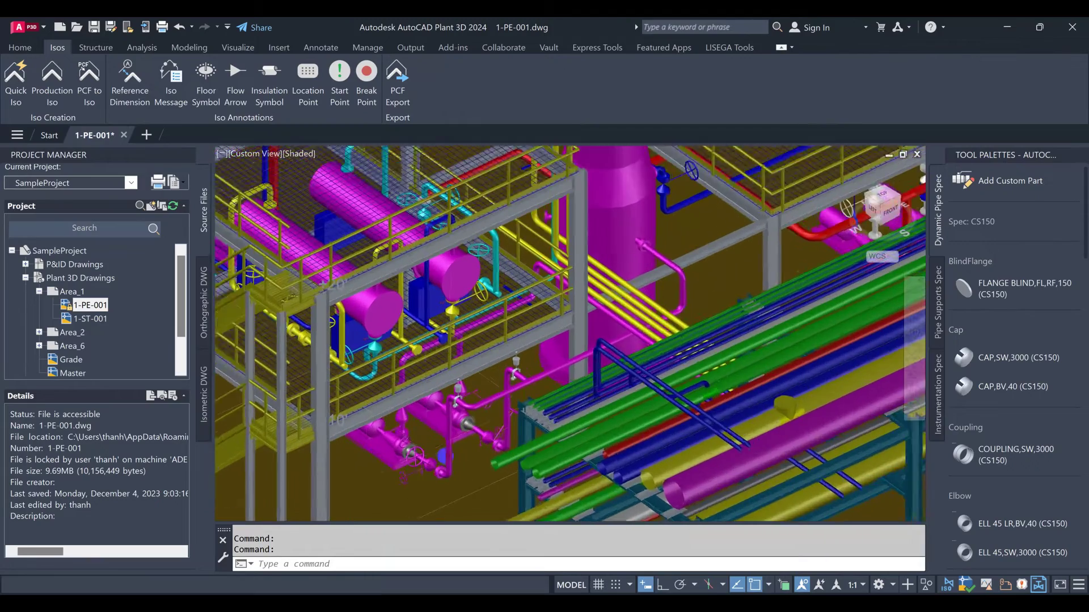
{"action": "scroll", "coordinate": [468, 445], "scroll_direction": "up", "scroll_amount": 5}
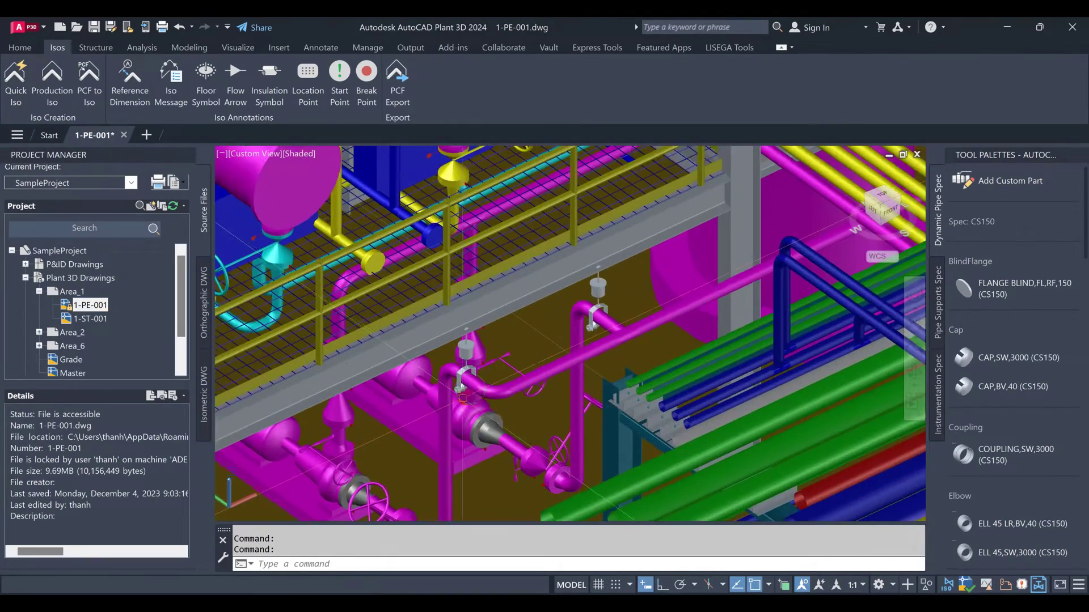
{"action": "scroll", "coordinate": [533, 412], "scroll_direction": "up", "scroll_amount": 5}
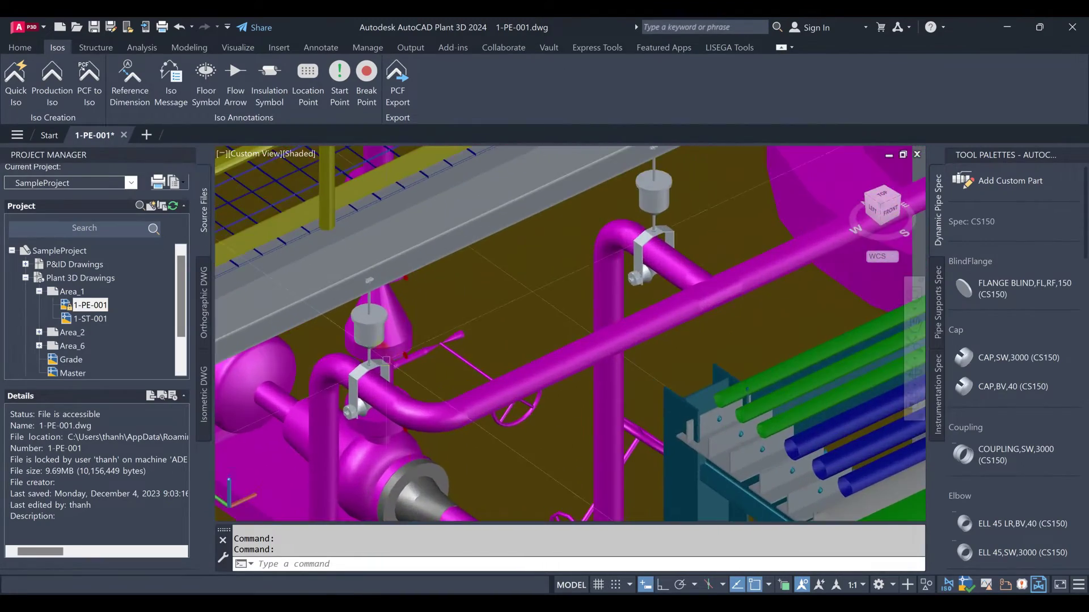
{"action": "left_click", "coordinate": [377, 325]}
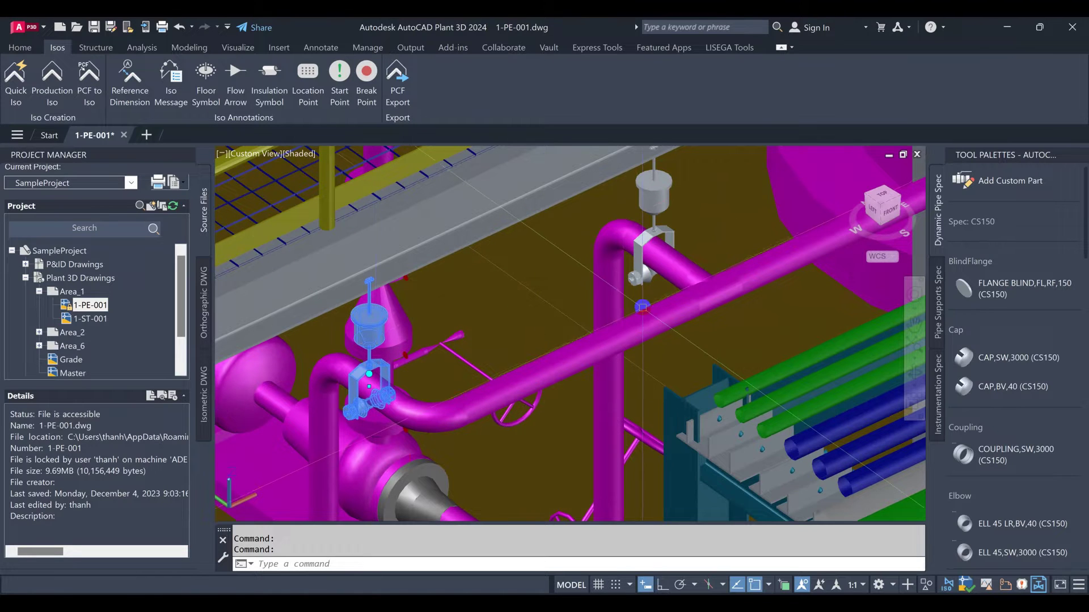
- Select only the upper pipe hanger and assign it the support tag HS-1204
{"action": "scroll", "coordinate": [639, 307], "scroll_direction": "down", "scroll_amount": 1}
{"action": "left_click", "coordinate": [649, 209]}
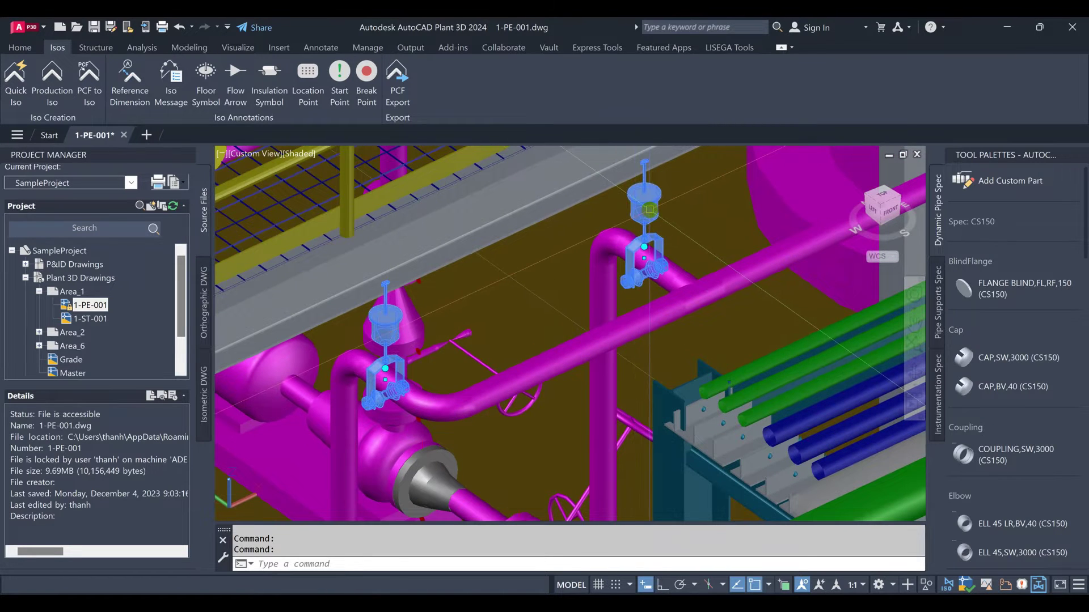
{"action": "key", "text": "Escape"}
{"action": "left_click", "coordinate": [650, 209]}
{"action": "right_click", "coordinate": [649, 209]}
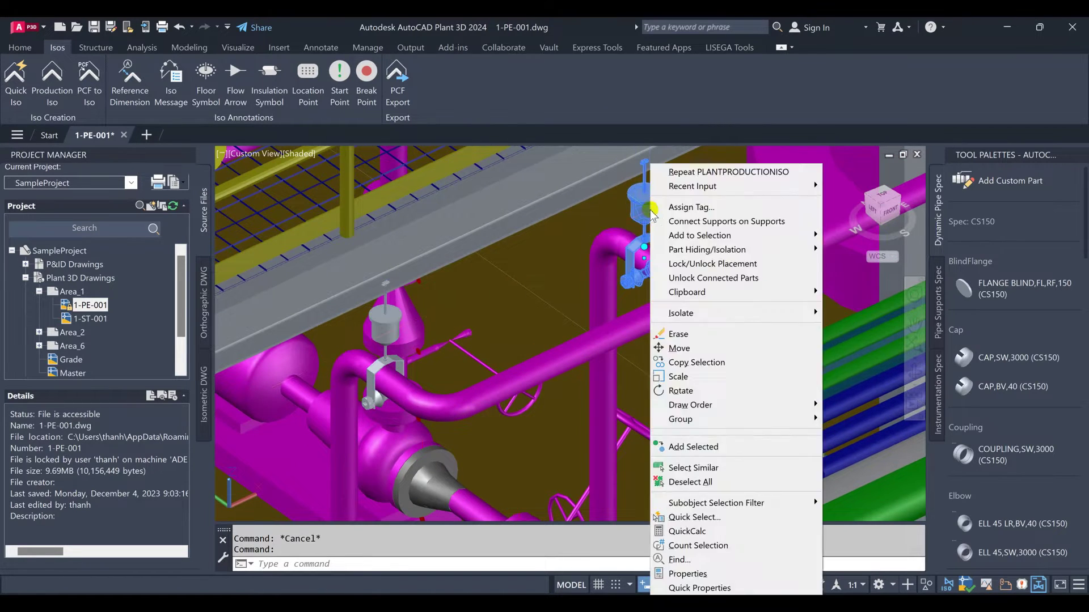
{"action": "left_click", "coordinate": [705, 211]}
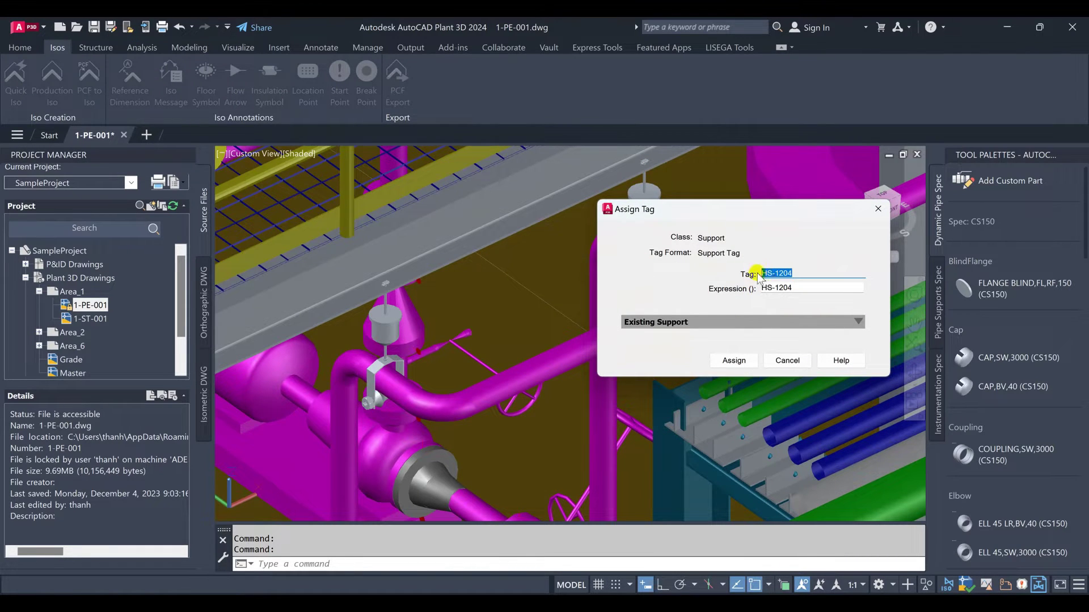
{"action": "key", "text": "shift+Tab"}
{"action": "left_click", "coordinate": [797, 361]}
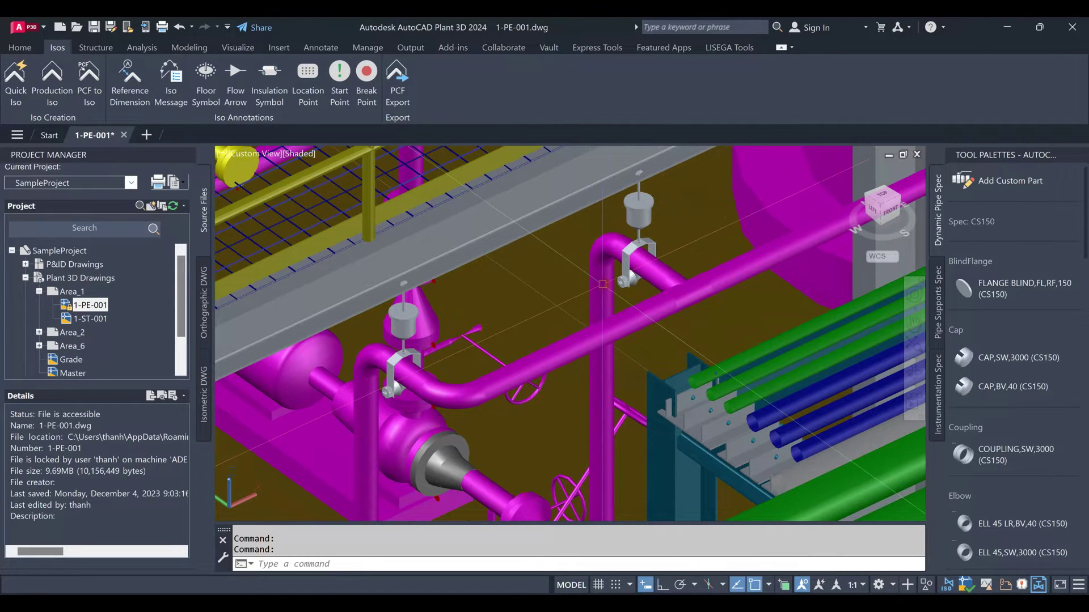
{"action": "scroll", "coordinate": [601, 326], "scroll_direction": "down", "scroll_amount": 2}
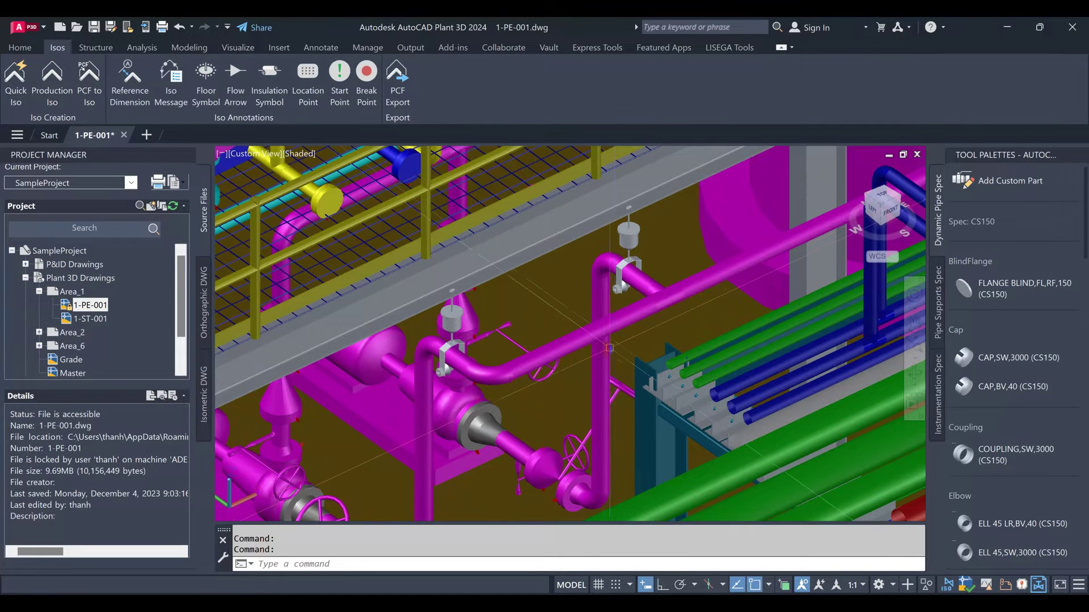
{"action": "scroll", "coordinate": [611, 306], "scroll_direction": "up", "scroll_amount": 1}
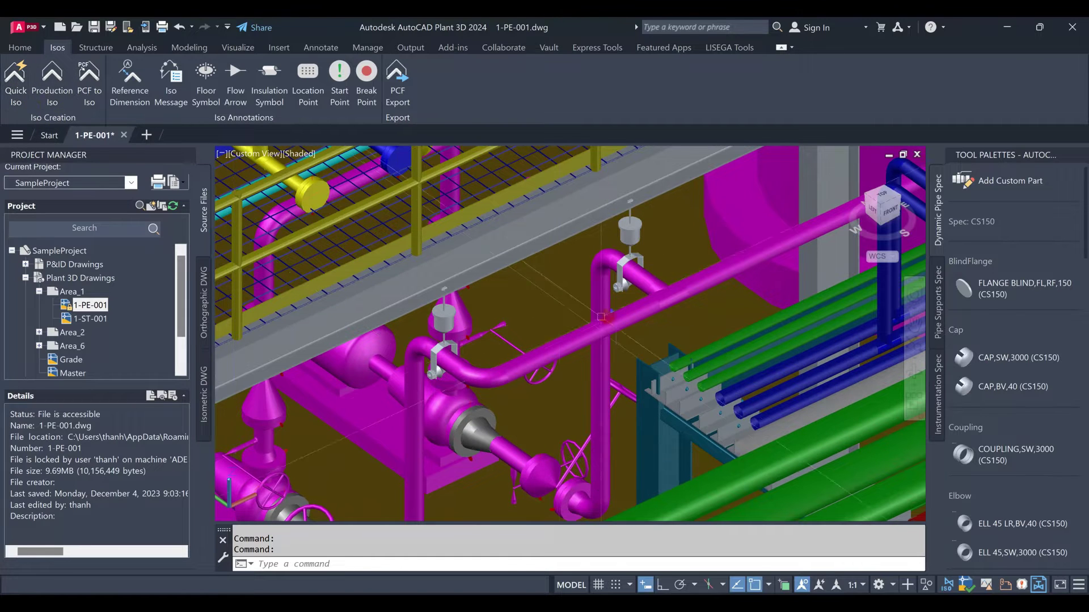
- Select the vertical magenta pipe and extend the selection to its Connected Line Number parts
{"action": "left_click", "coordinate": [600, 340]}
{"action": "right_click", "coordinate": [603, 277]}
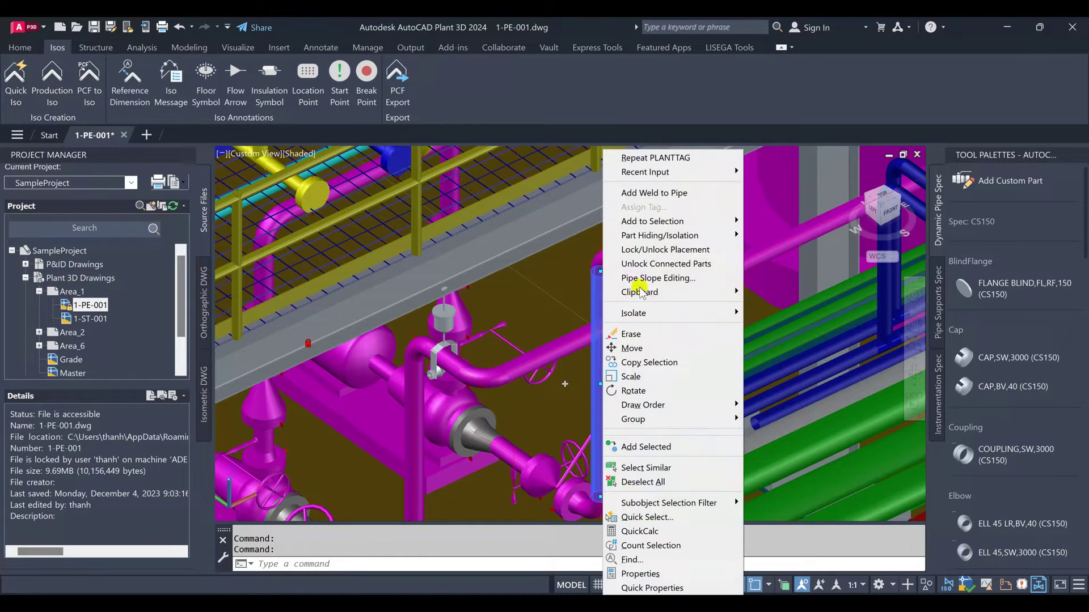
{"action": "mouse_move", "coordinate": [651, 223]}
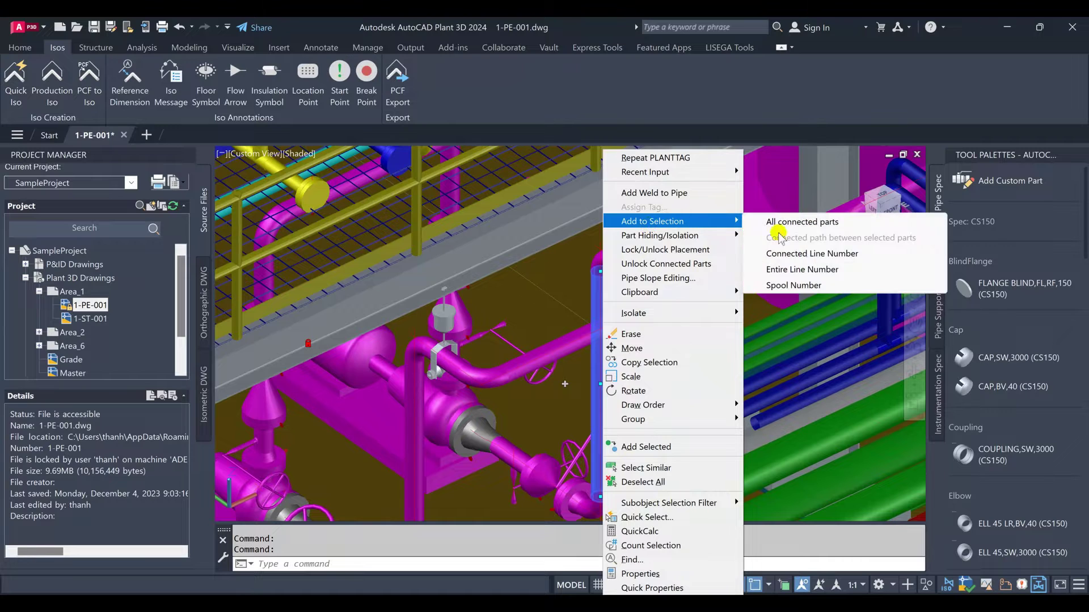
{"action": "left_click", "coordinate": [808, 254]}
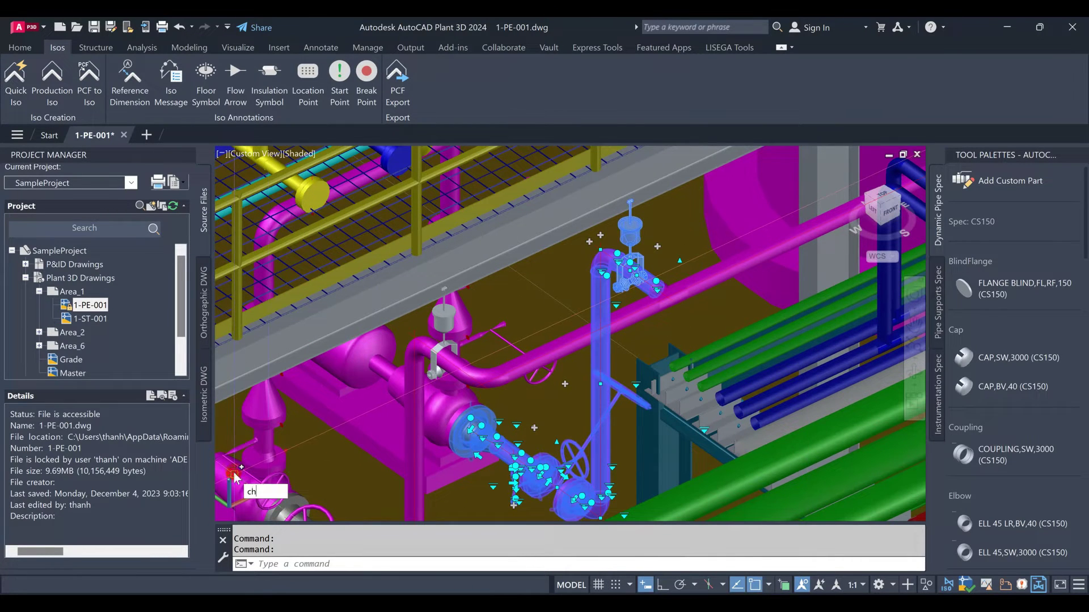
- Show the selection's properties and check the Line Number Tag value 1063
{"action": "key", "text": "Return"}
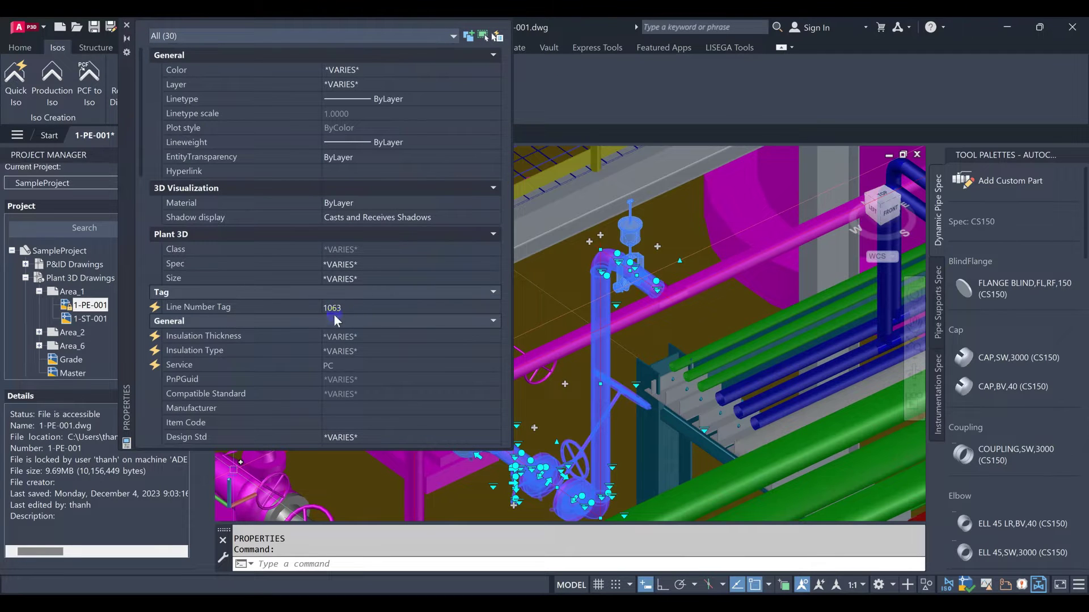
{"action": "left_click", "coordinate": [339, 309]}
{"action": "key", "text": "BackSpace"}
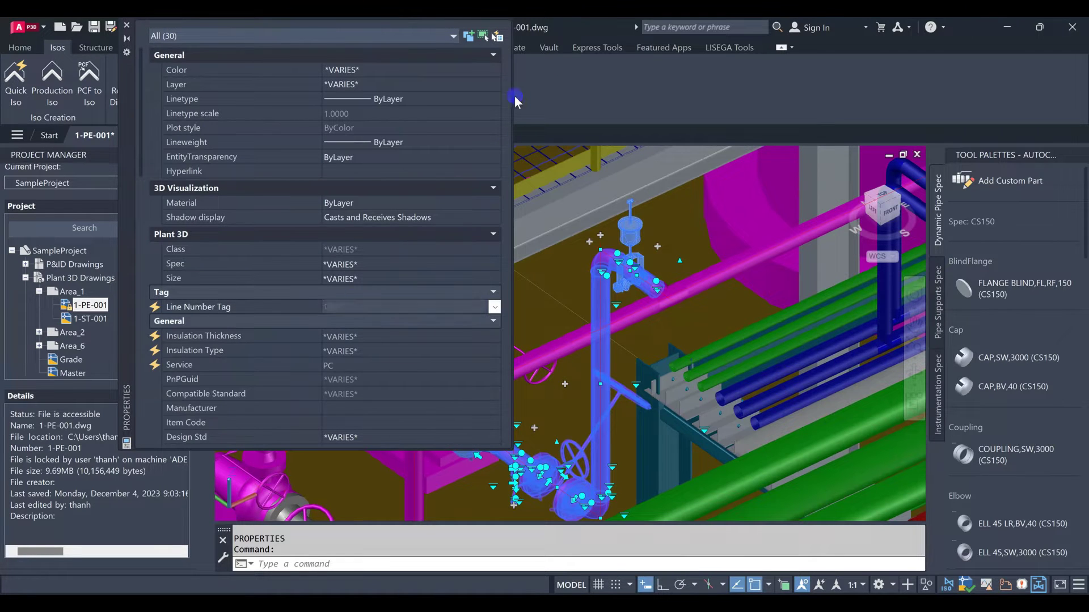
{"action": "left_click", "coordinate": [128, 27]}
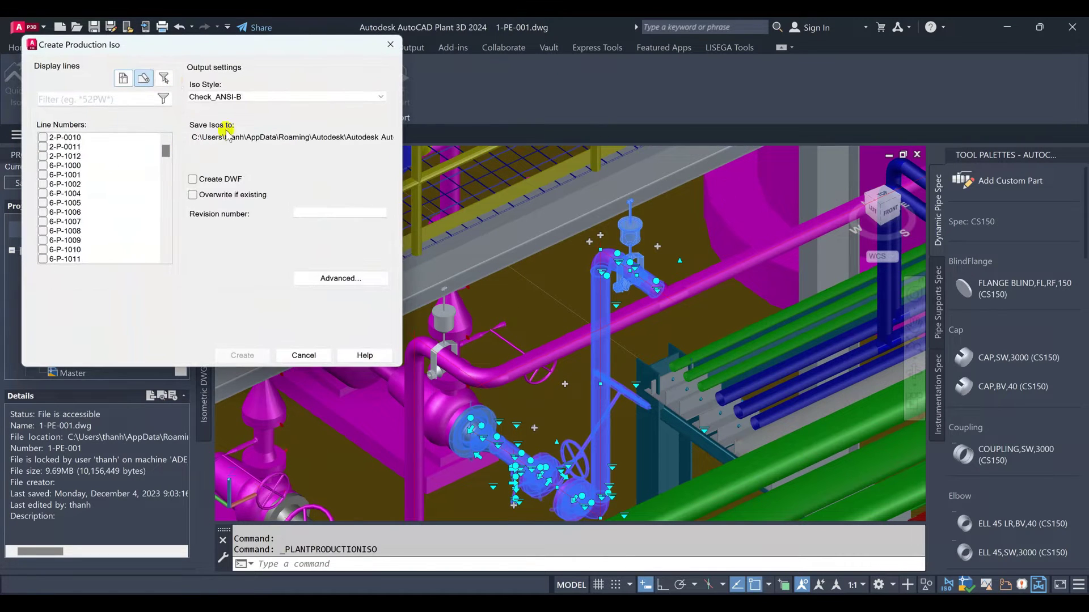
- Create the line 1063 production iso with the Final_ANSI-C style and default advanced options
{"action": "left_click", "coordinate": [236, 97]}
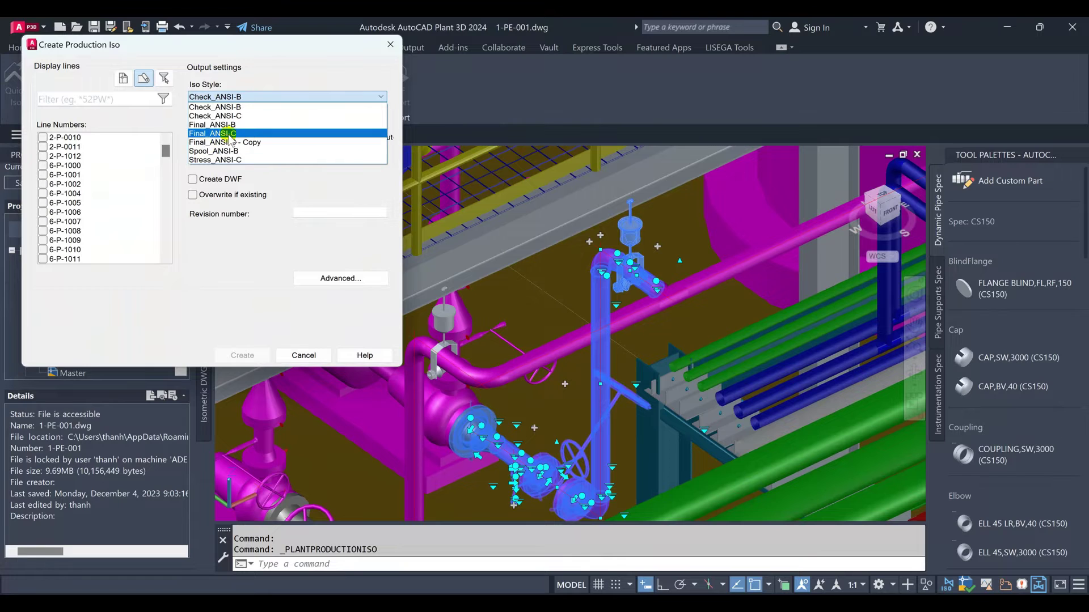
{"action": "left_click", "coordinate": [229, 134]}
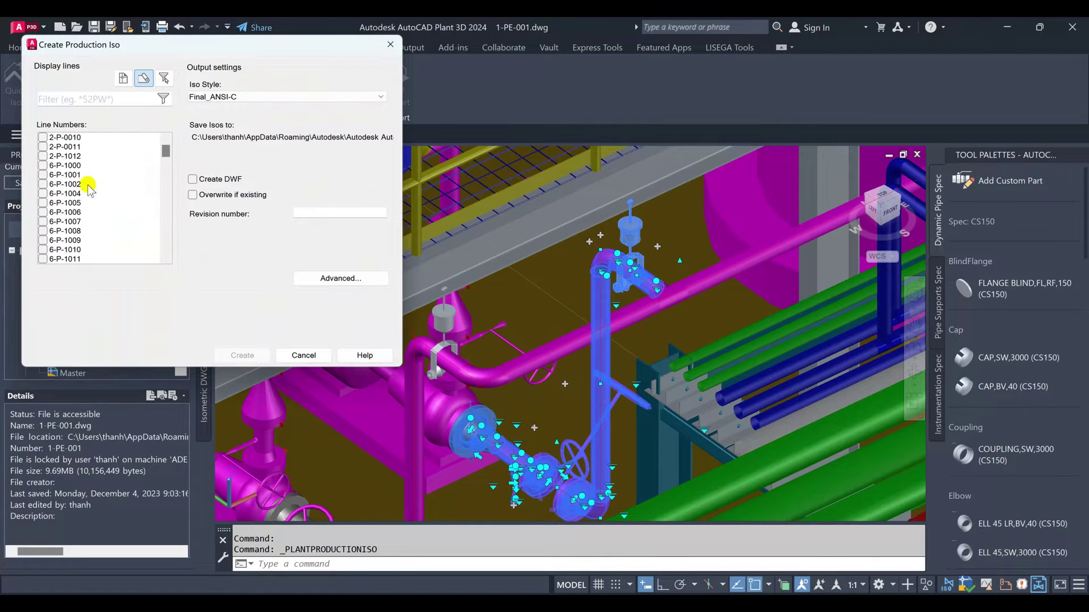
{"action": "scroll", "coordinate": [100, 231], "scroll_direction": "down", "scroll_amount": 12}
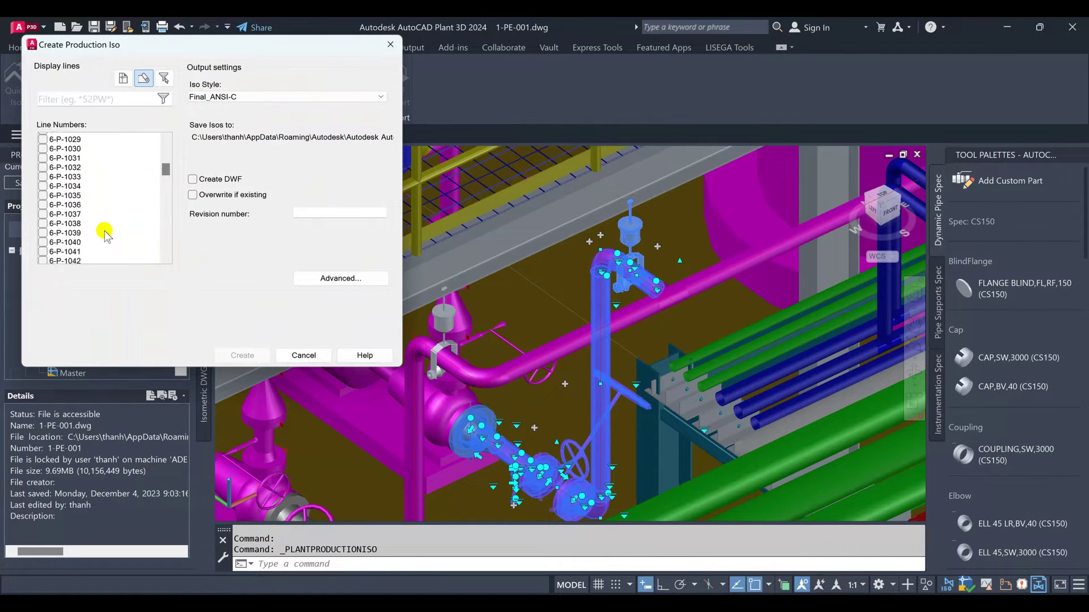
{"action": "scroll", "coordinate": [104, 233], "scroll_direction": "down", "scroll_amount": 9}
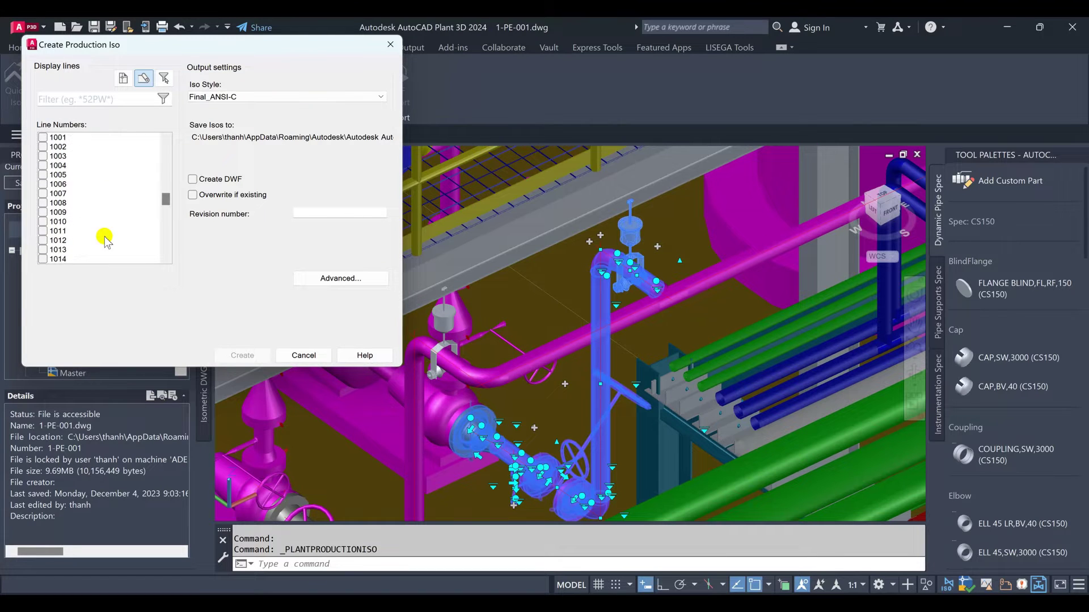
{"action": "scroll", "coordinate": [104, 236], "scroll_direction": "down", "scroll_amount": 7}
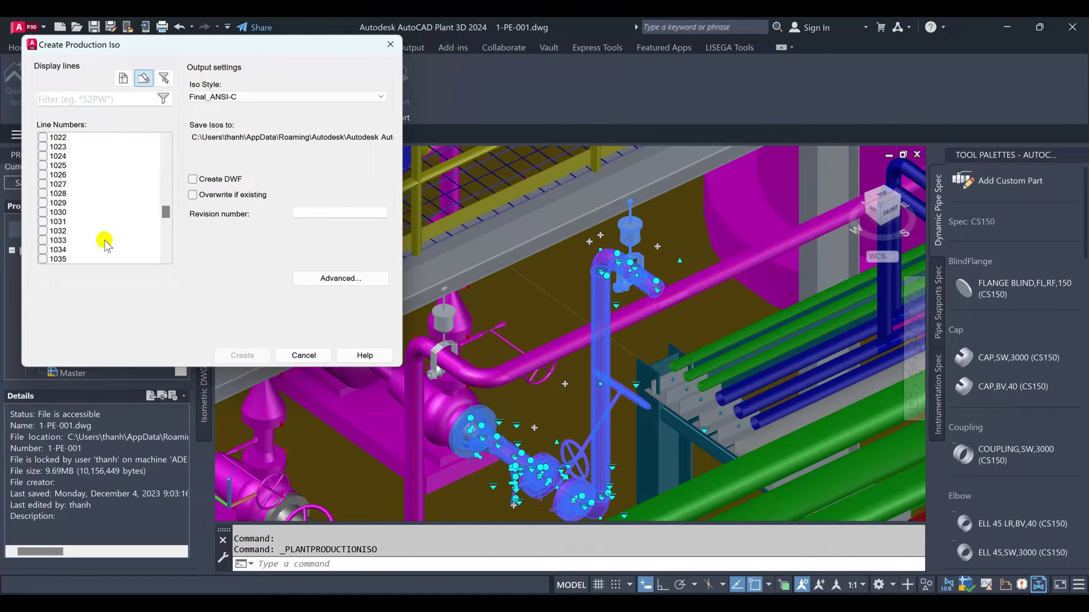
{"action": "scroll", "coordinate": [105, 243], "scroll_direction": "down", "scroll_amount": 7}
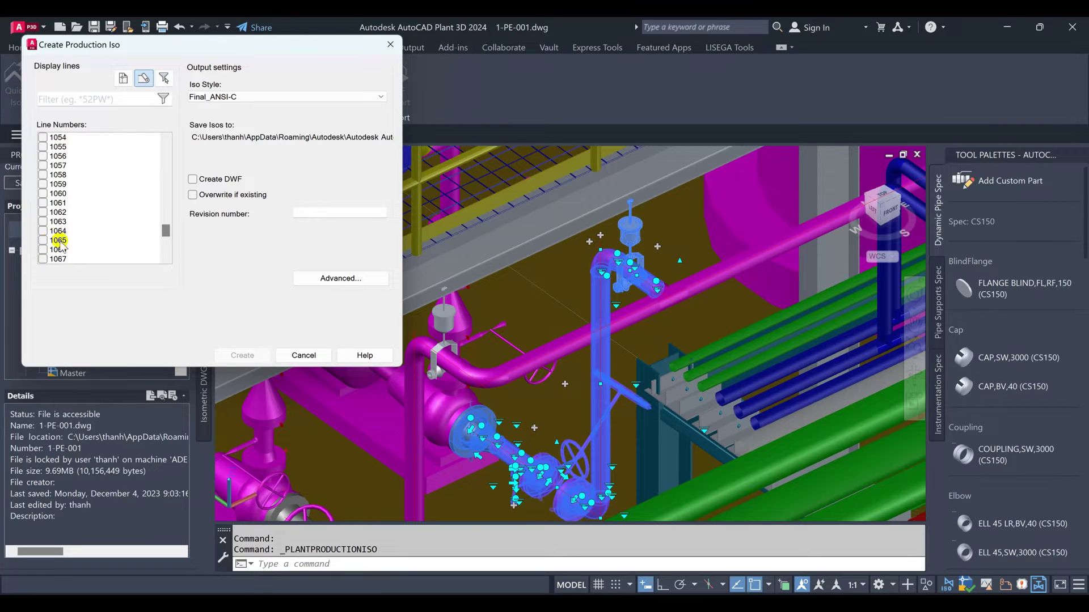
{"action": "left_click", "coordinate": [317, 279]}
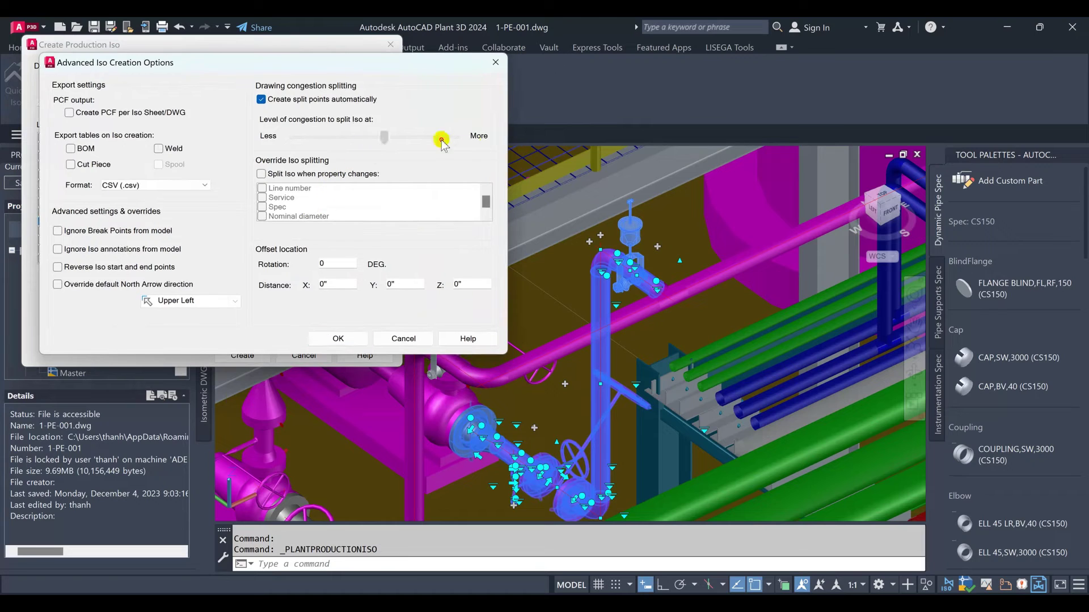
{"action": "left_click", "coordinate": [326, 339]}
{"action": "left_click", "coordinate": [250, 355]}
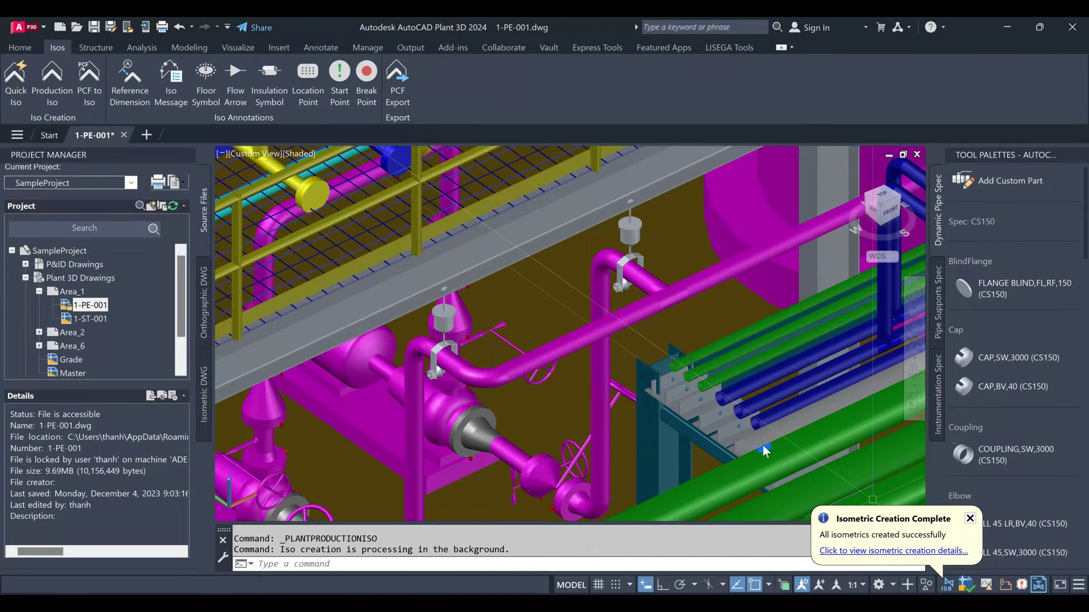
- Dismiss the creation results, zoom onto the diagonal pipe, and window-select its support
{"action": "left_click", "coordinate": [893, 551]}
{"action": "left_click", "coordinate": [205, 271]}
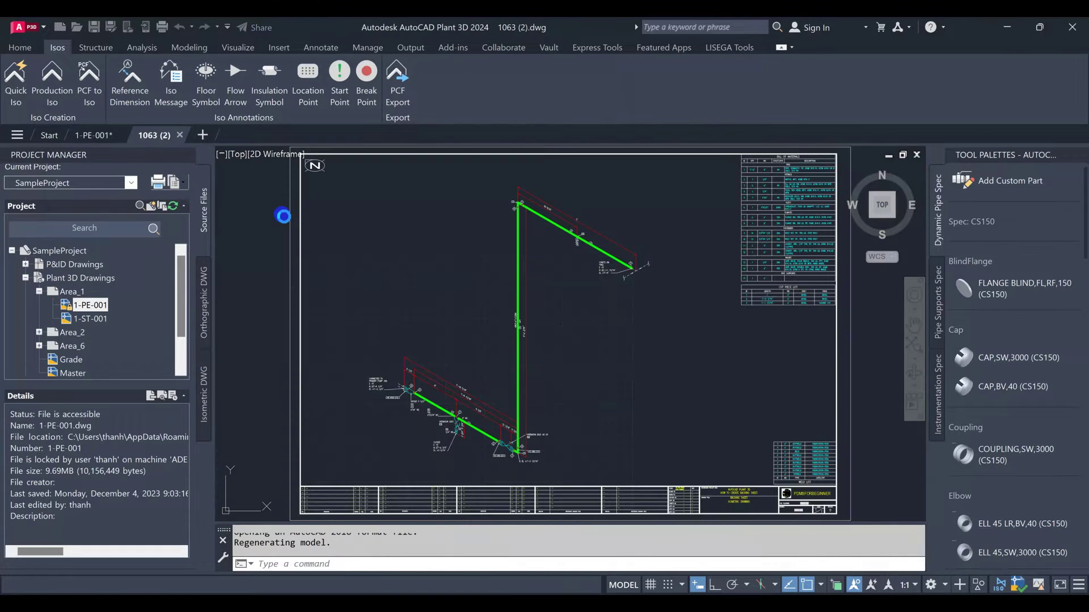
{"action": "scroll", "coordinate": [596, 221], "scroll_direction": "up", "scroll_amount": 4}
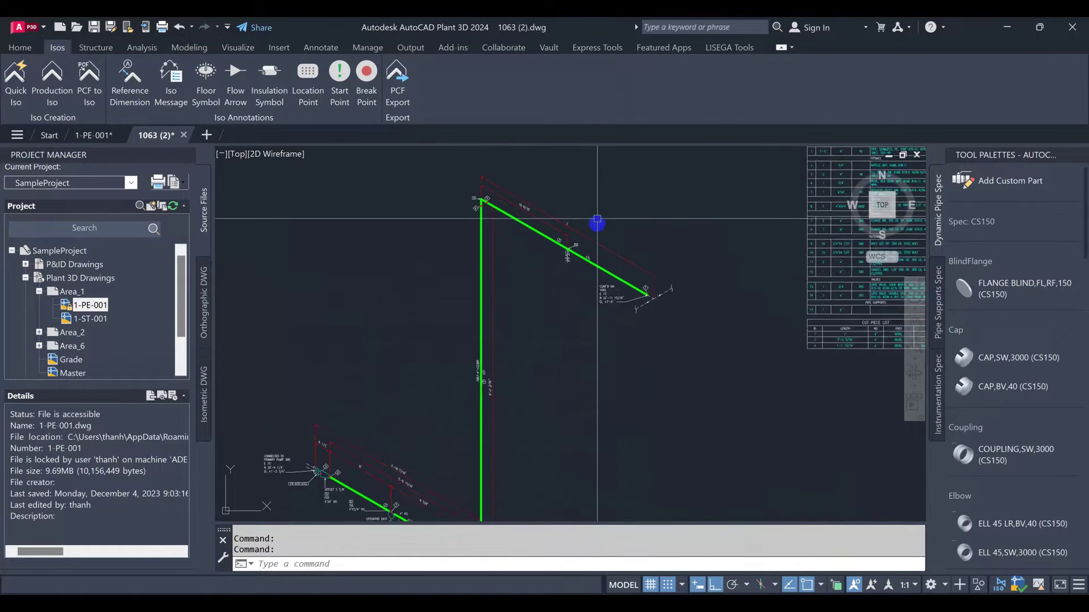
{"action": "scroll", "coordinate": [593, 253], "scroll_direction": "up", "scroll_amount": 3}
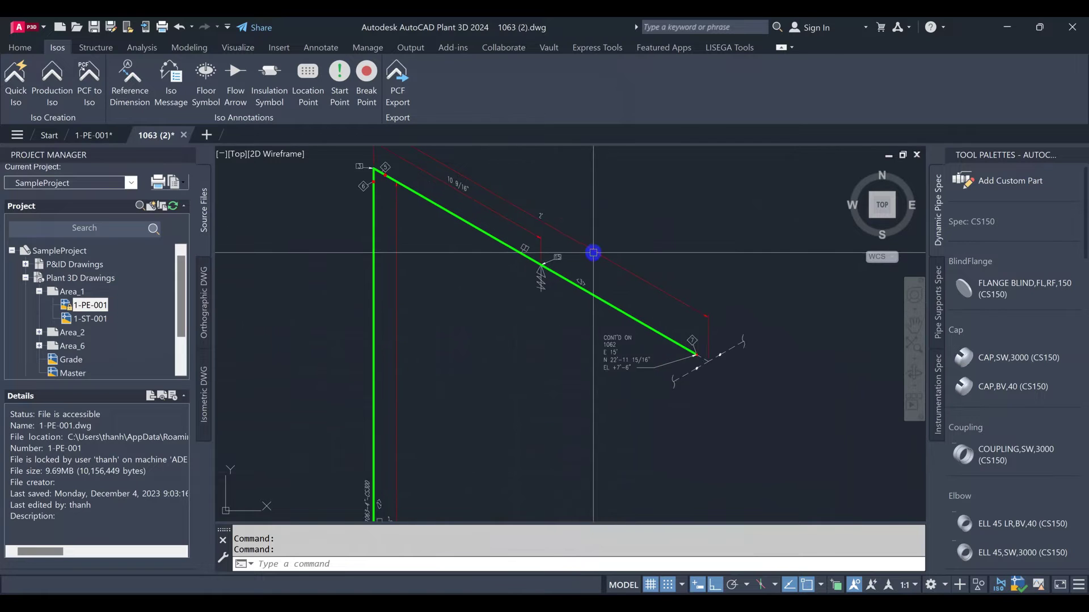
{"action": "scroll", "coordinate": [593, 254], "scroll_direction": "up", "scroll_amount": 1}
{"action": "left_click", "coordinate": [593, 254]}
{"action": "left_click", "coordinate": [393, 384]}
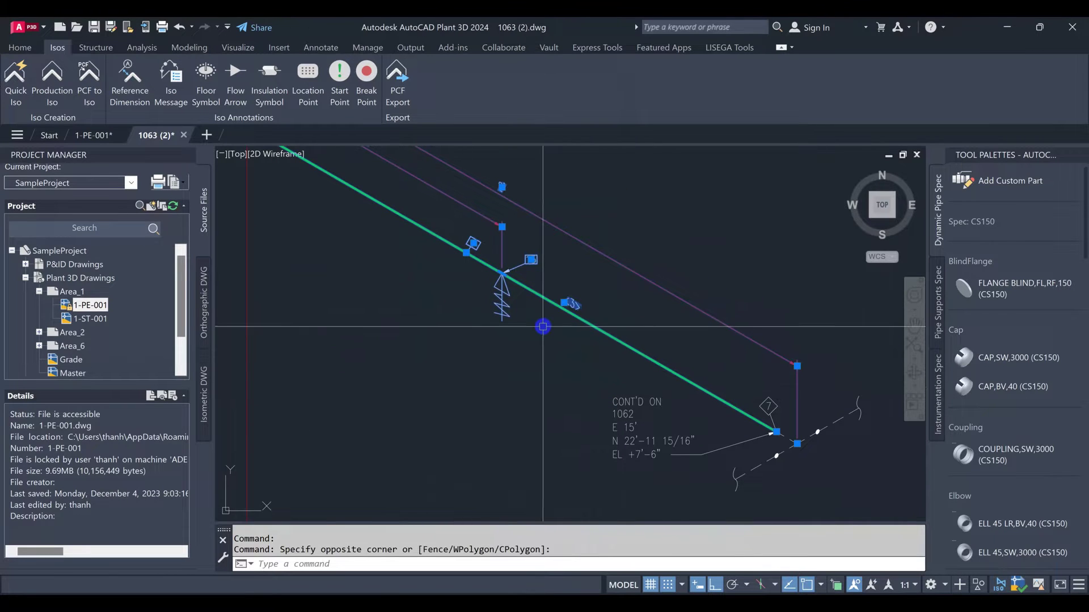
{"action": "key", "text": "Escape"}
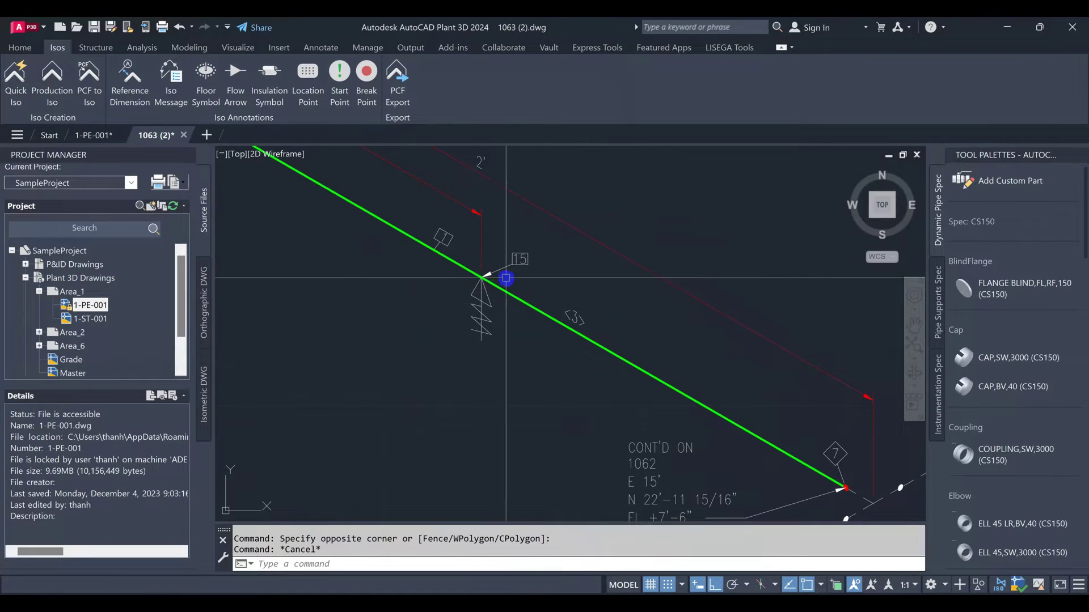
- Pan back to the green pipe run, inspect the diagonal pipe's annotations, then show the desktop
{"action": "scroll", "coordinate": [514, 296], "scroll_direction": "down", "scroll_amount": 2}
{"action": "scroll", "coordinate": [514, 296], "scroll_direction": "down", "scroll_amount": 2}
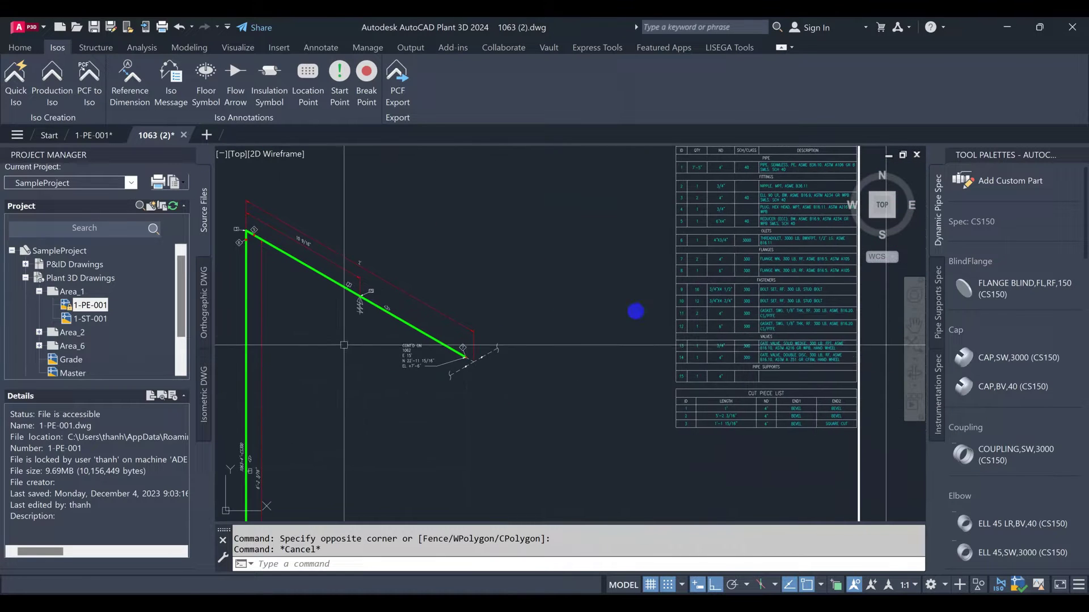
{"action": "scroll", "coordinate": [748, 326], "scroll_direction": "up", "scroll_amount": 2}
{"action": "middle_click_drag", "start_coordinate": [749, 326], "coordinate": [395, 309]}
{"action": "left_click", "coordinate": [413, 315]}
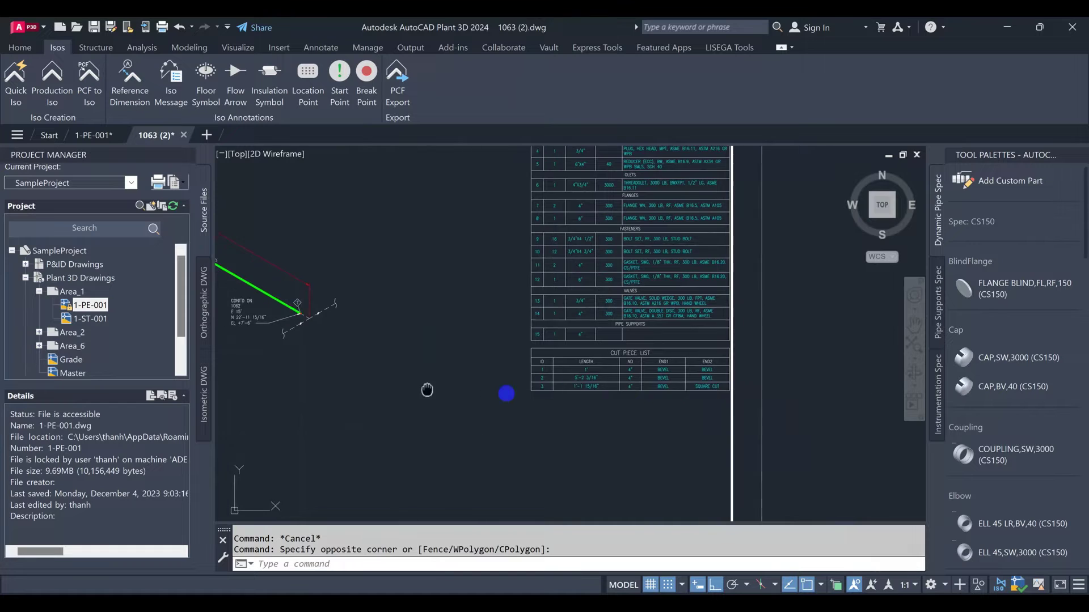
{"action": "middle_click_drag", "start_coordinate": [505, 394], "coordinate": [691, 328]}
{"action": "scroll", "coordinate": [692, 327], "scroll_direction": "up", "scroll_amount": 2}
{"action": "scroll", "coordinate": [593, 250], "scroll_direction": "up", "scroll_amount": 3}
{"action": "left_click", "coordinate": [518, 333]}
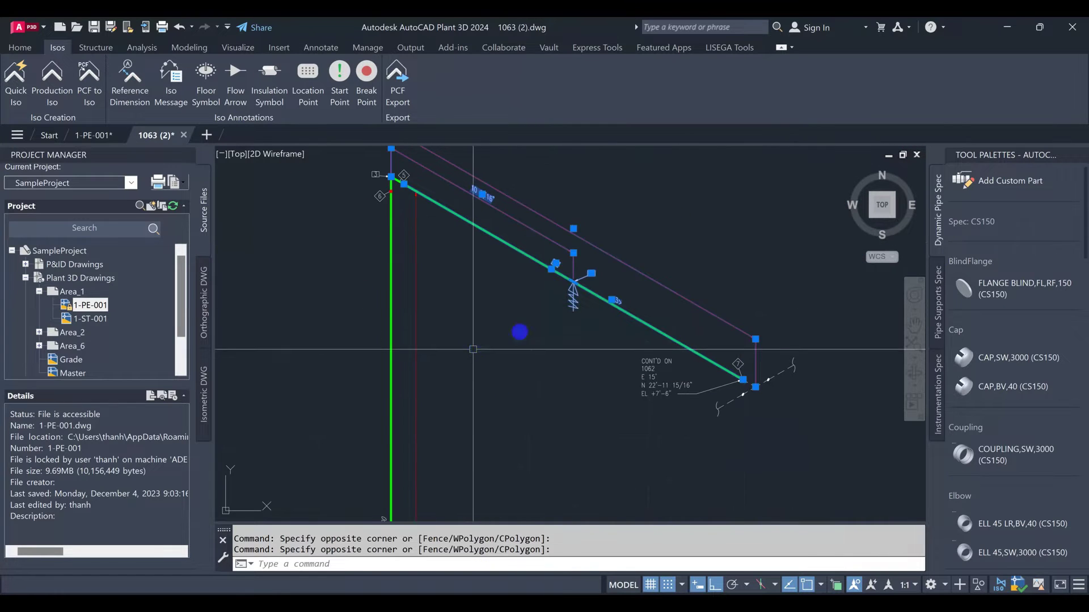
{"action": "scroll", "coordinate": [616, 270], "scroll_direction": "up", "scroll_amount": 1}
{"action": "key", "text": "Escape"}
{"action": "scroll", "coordinate": [615, 270], "scroll_direction": "up", "scroll_amount": 2}
{"action": "scroll", "coordinate": [476, 291], "scroll_direction": "down", "scroll_amount": 3}
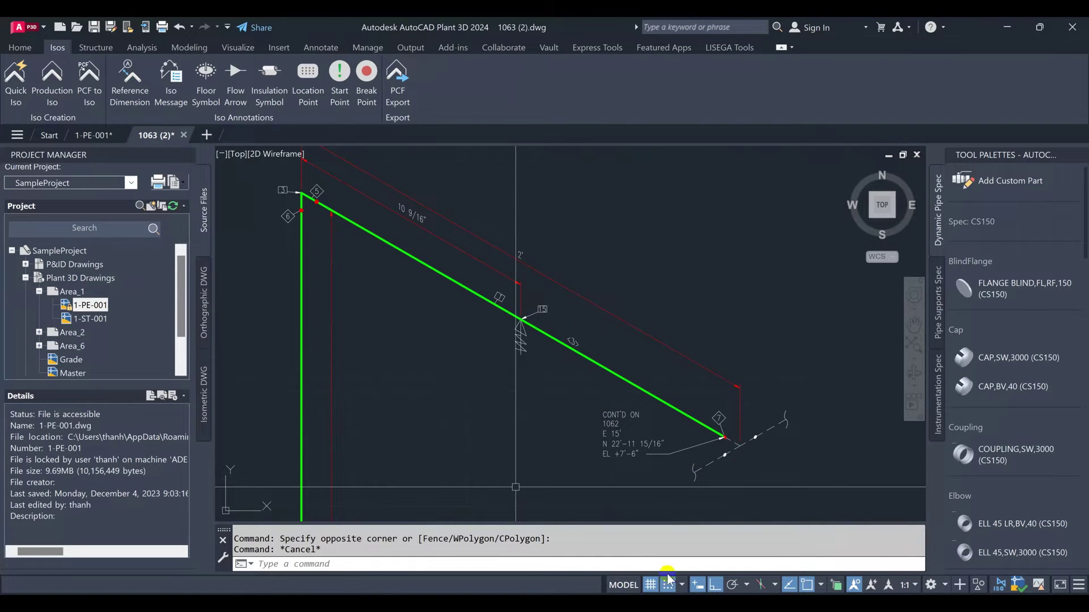
{"action": "key", "text": "super+d"}
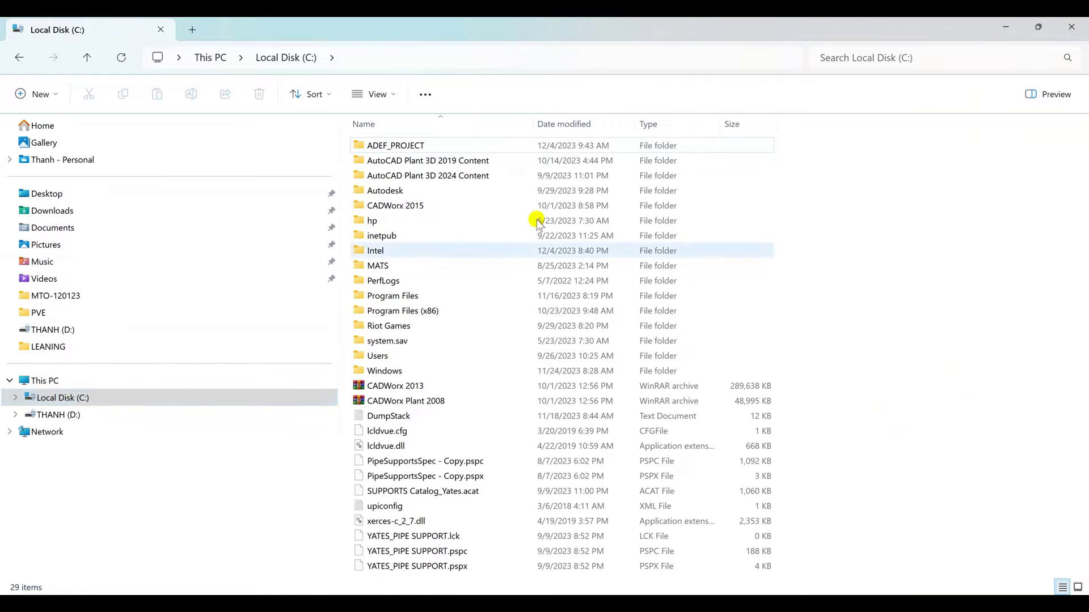
- Turn on hidden items in File Explorer and open the user's home folder under Users
{"action": "left_click", "coordinate": [374, 94]}
{"action": "mouse_move", "coordinate": [380, 356]}
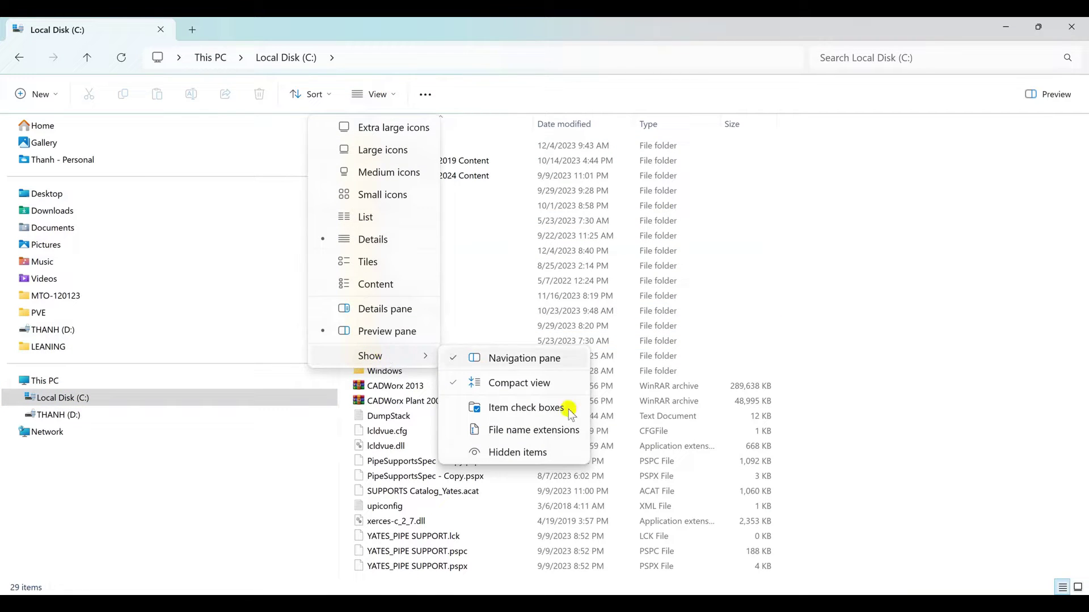
{"action": "left_click", "coordinate": [527, 453]}
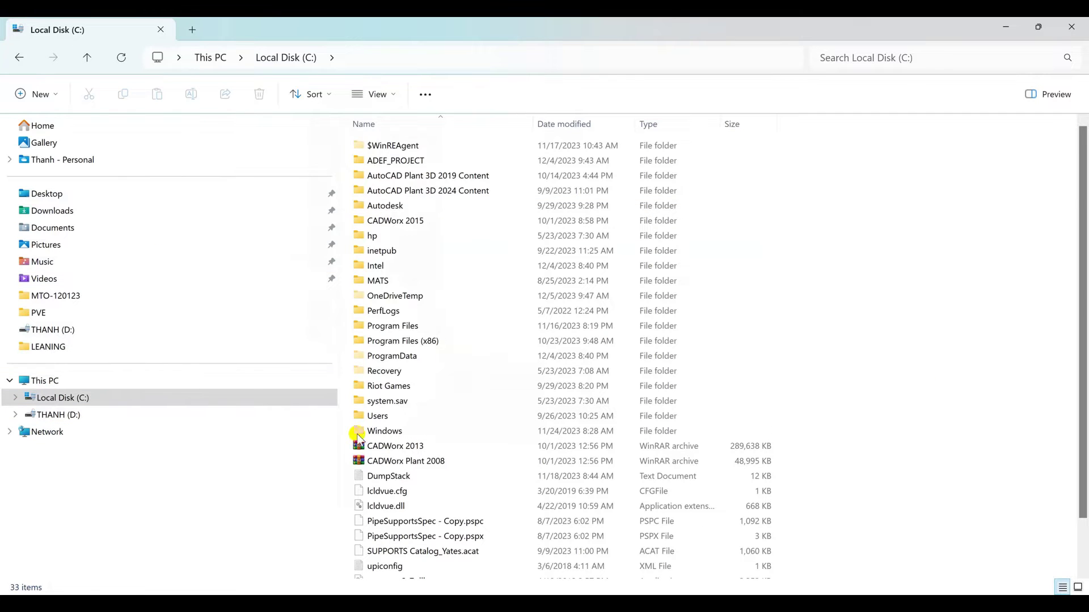
{"action": "double_click", "coordinate": [376, 417]}
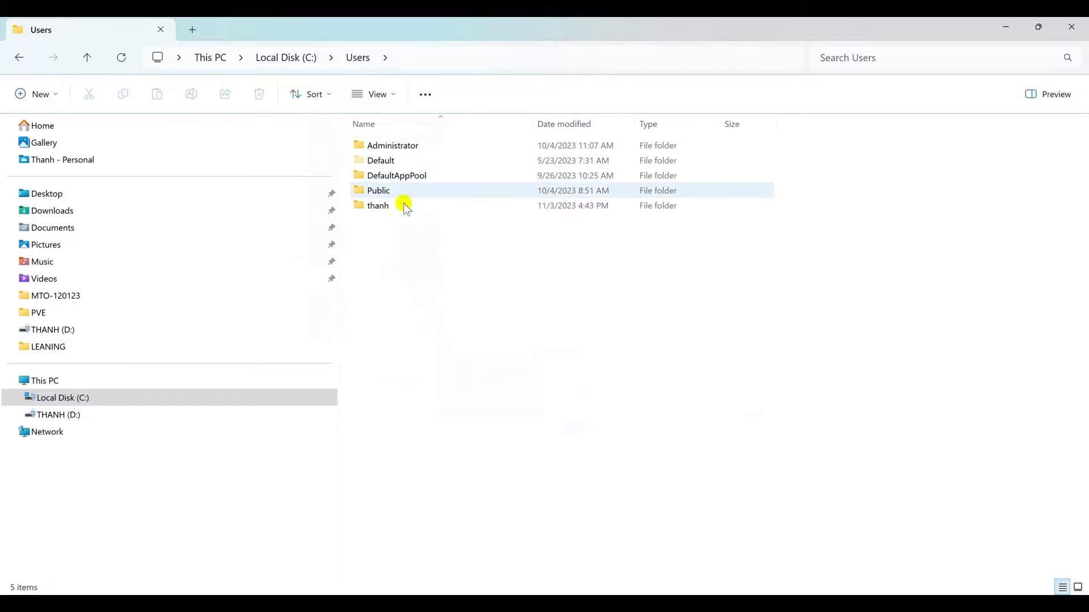
{"action": "left_click", "coordinate": [406, 207]}
{"action": "double_click", "coordinate": [390, 205]}
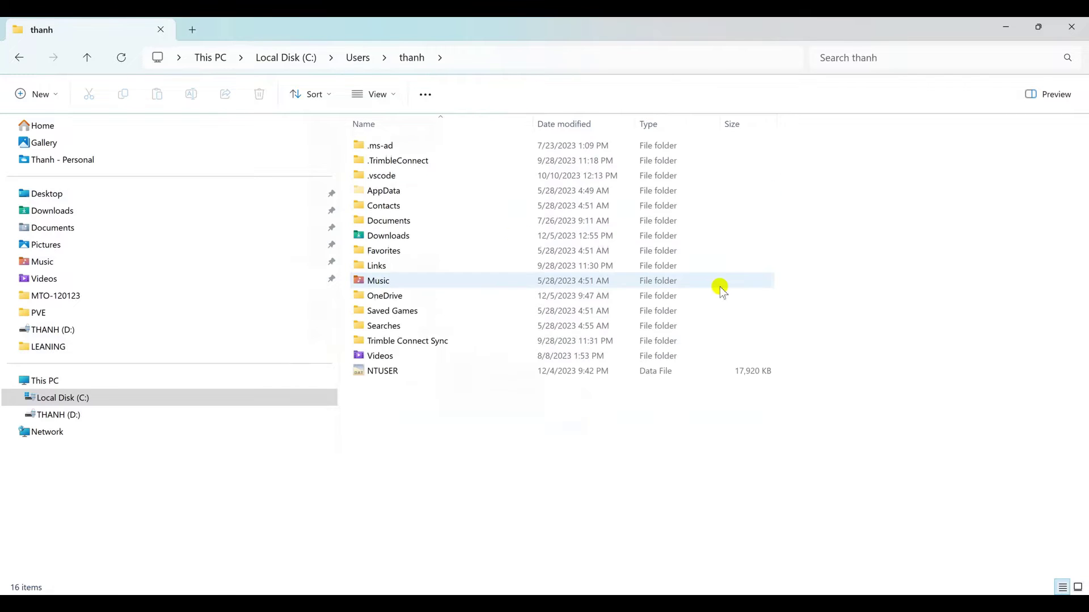
- Navigate AppData\Roaming\Autodesk\Plant 3D 2024\R24.3\enu\SampleProjects\SampleProject\Isometric\Final_ANSI-C
{"action": "double_click", "coordinate": [408, 192]}
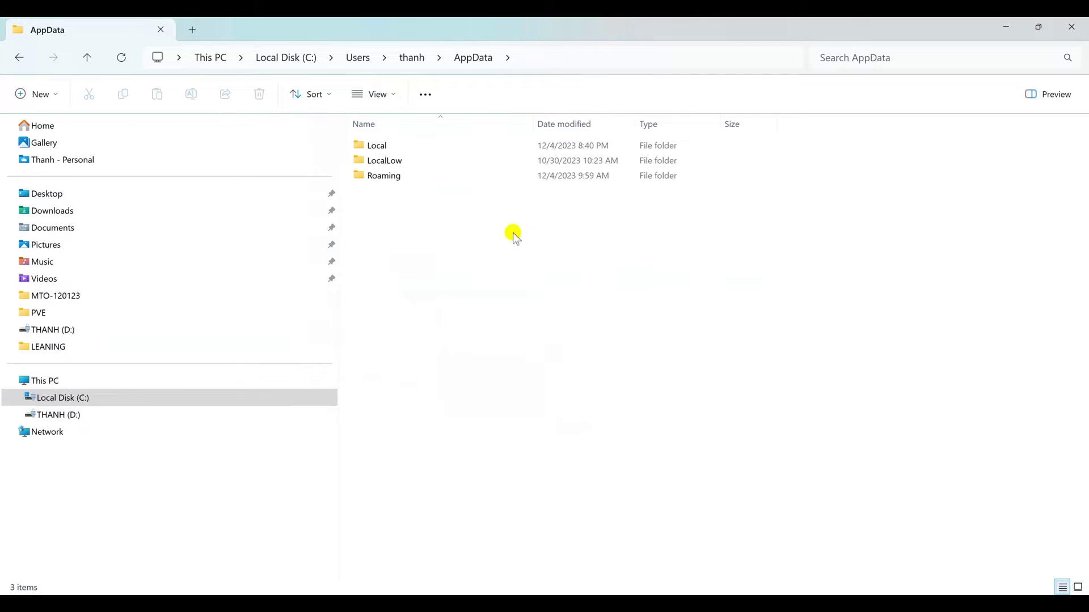
{"action": "double_click", "coordinate": [393, 176]}
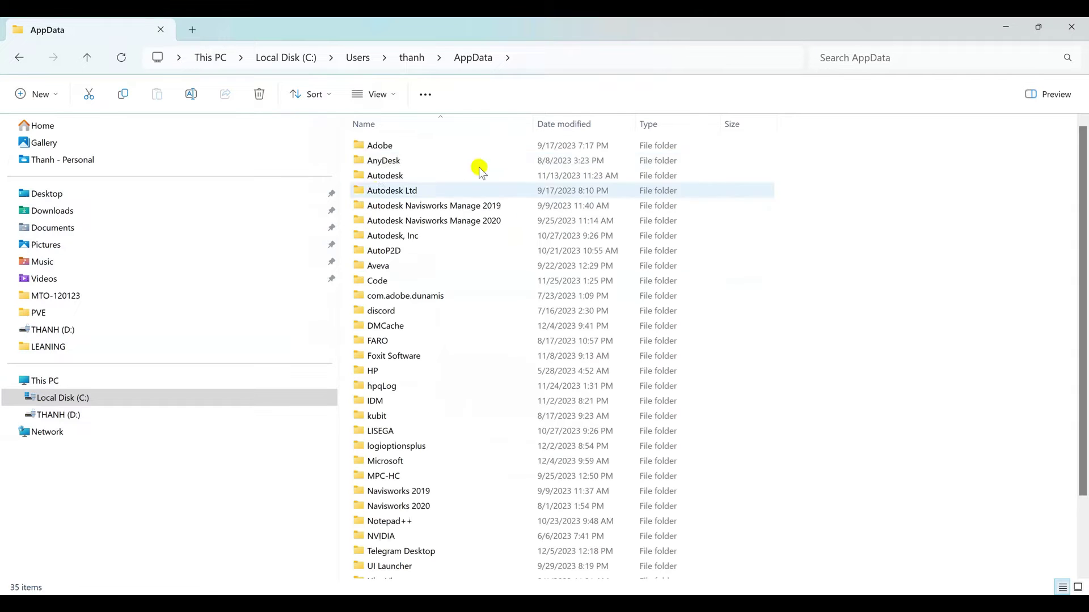
{"action": "double_click", "coordinate": [408, 178]}
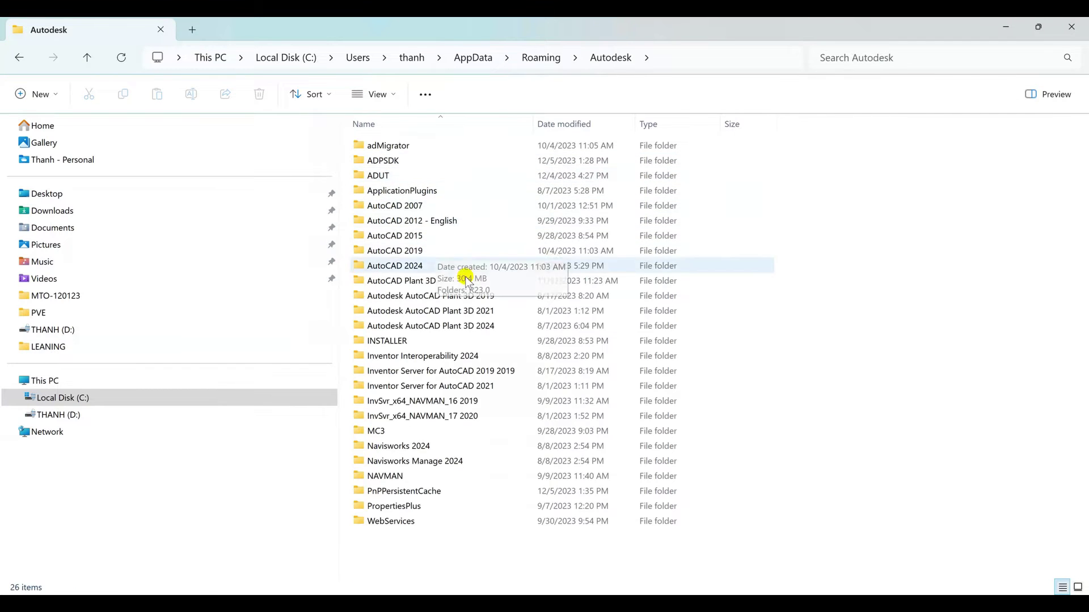
{"action": "double_click", "coordinate": [456, 327]}
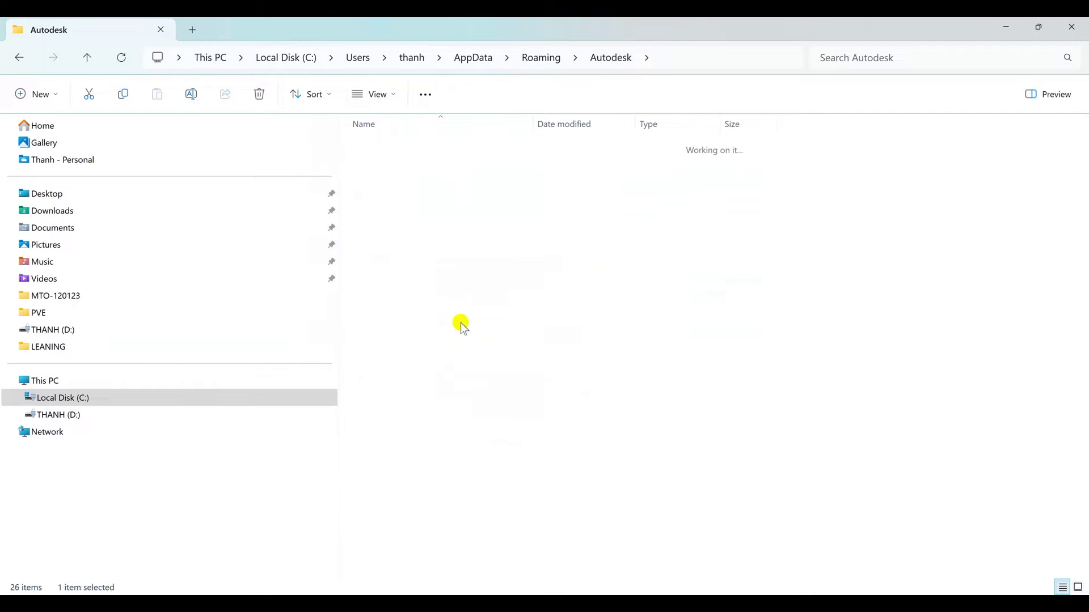
{"action": "double_click", "coordinate": [384, 146]}
{"action": "double_click", "coordinate": [379, 146]}
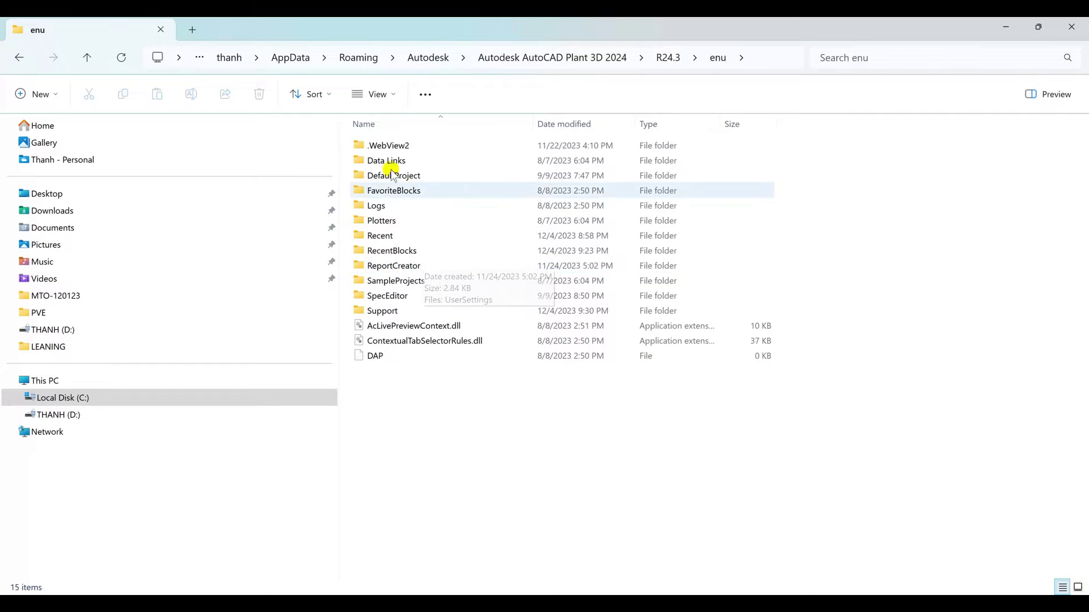
{"action": "double_click", "coordinate": [397, 281]}
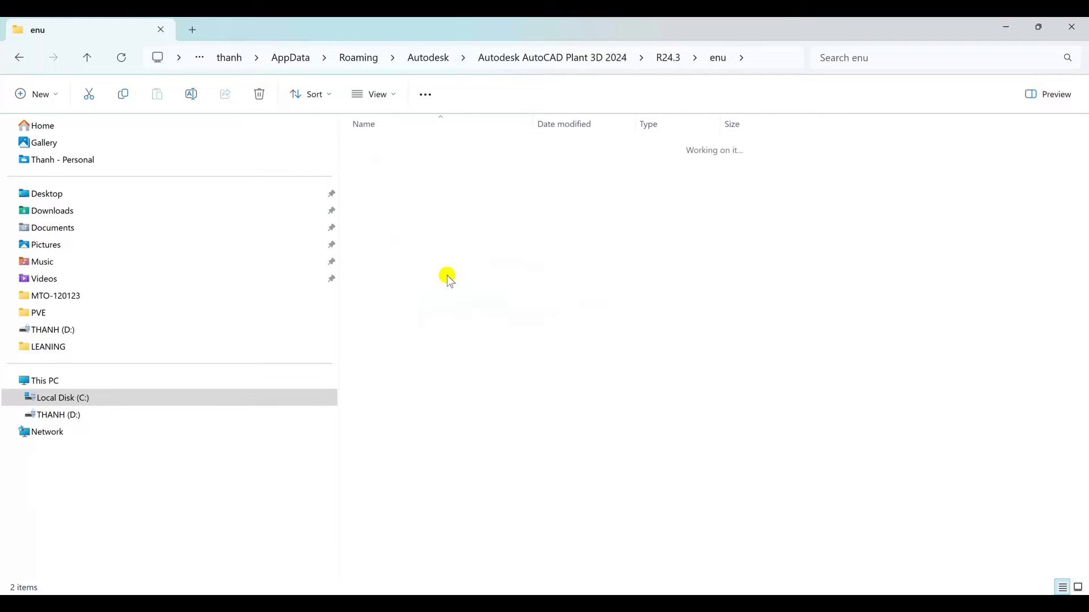
{"action": "double_click", "coordinate": [392, 162]}
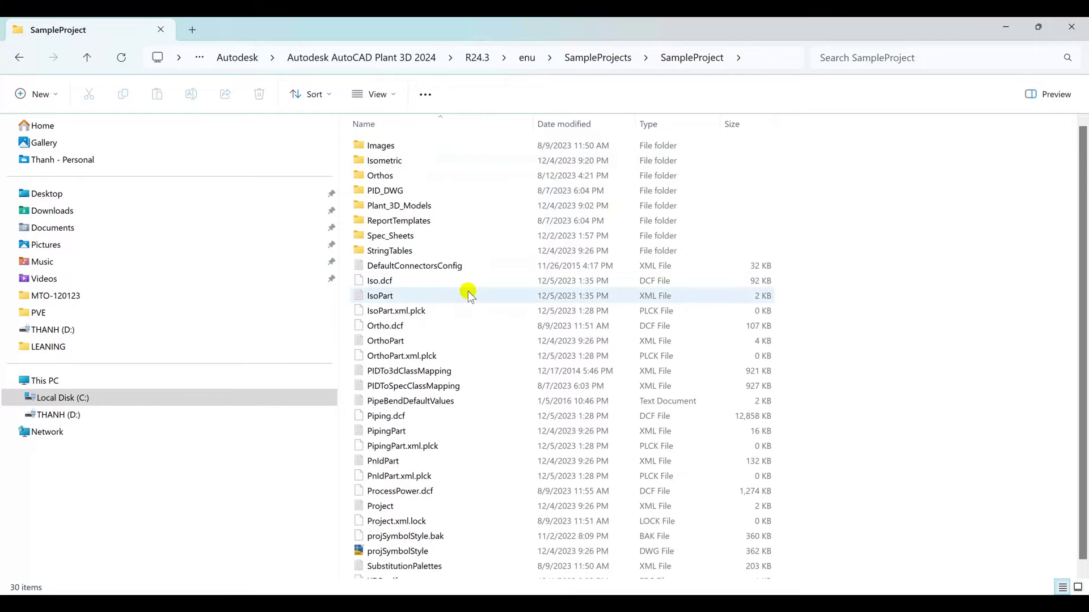
{"action": "double_click", "coordinate": [401, 163]}
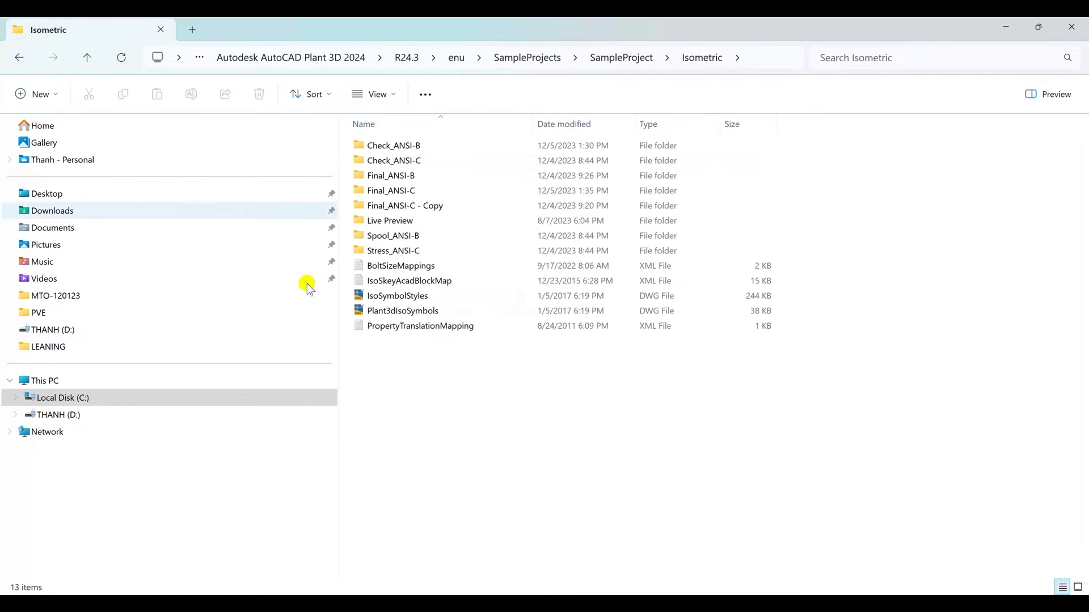
{"action": "double_click", "coordinate": [414, 193]}
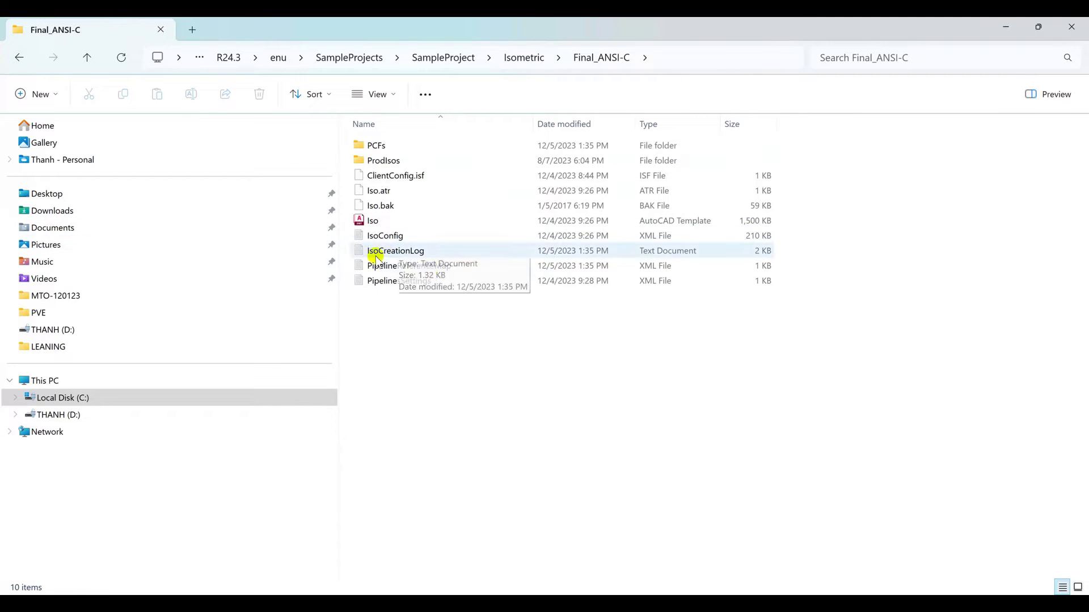
- Copy and paste IsoConfig.xml to create the backup 'IsoConfig - Copy'
{"action": "left_click", "coordinate": [420, 235]}
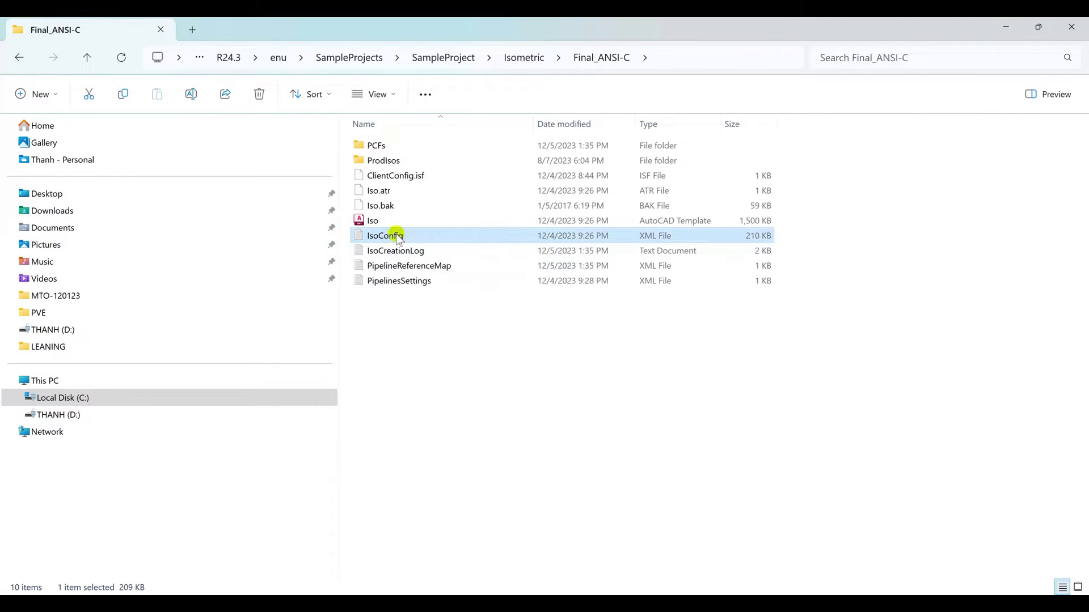
{"action": "right_click", "coordinate": [398, 237]}
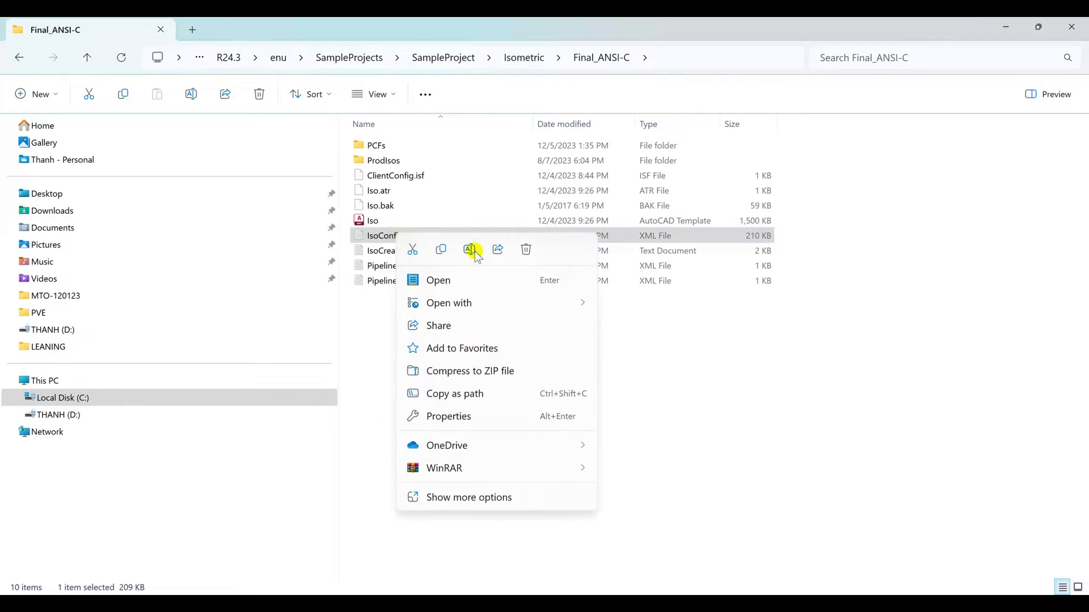
{"action": "left_click", "coordinate": [445, 253]}
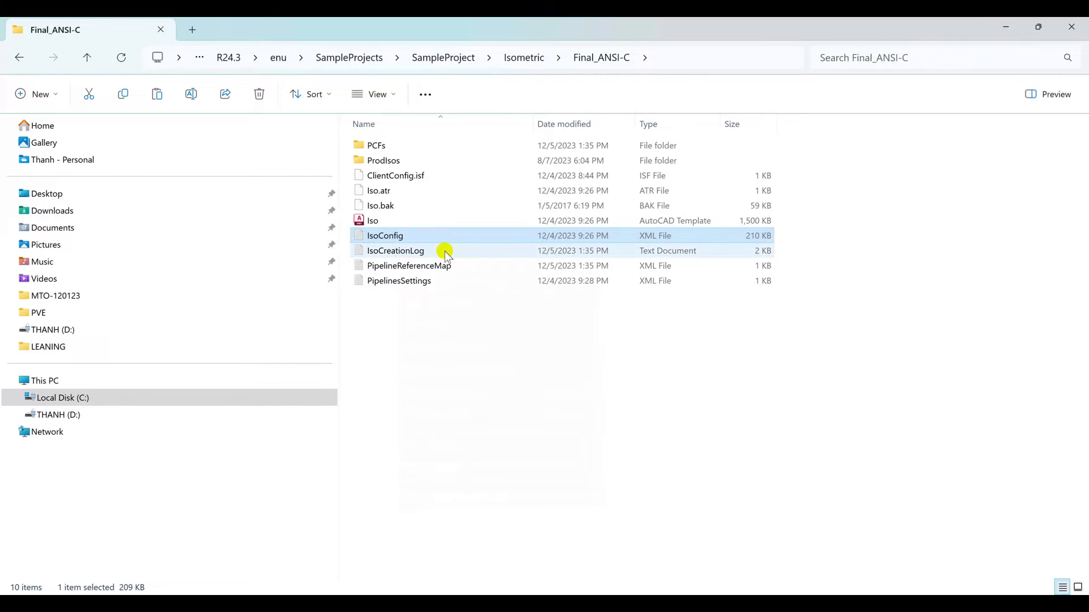
{"action": "key", "text": "ctrl+v"}
{"action": "left_click", "coordinate": [438, 236]}
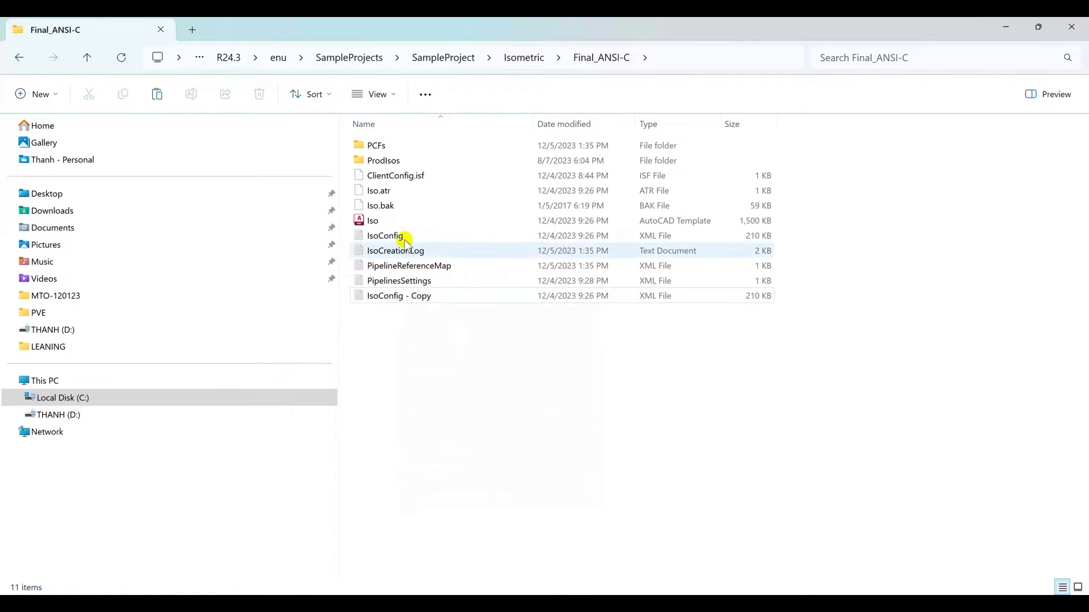
{"action": "left_click", "coordinate": [512, 448]}
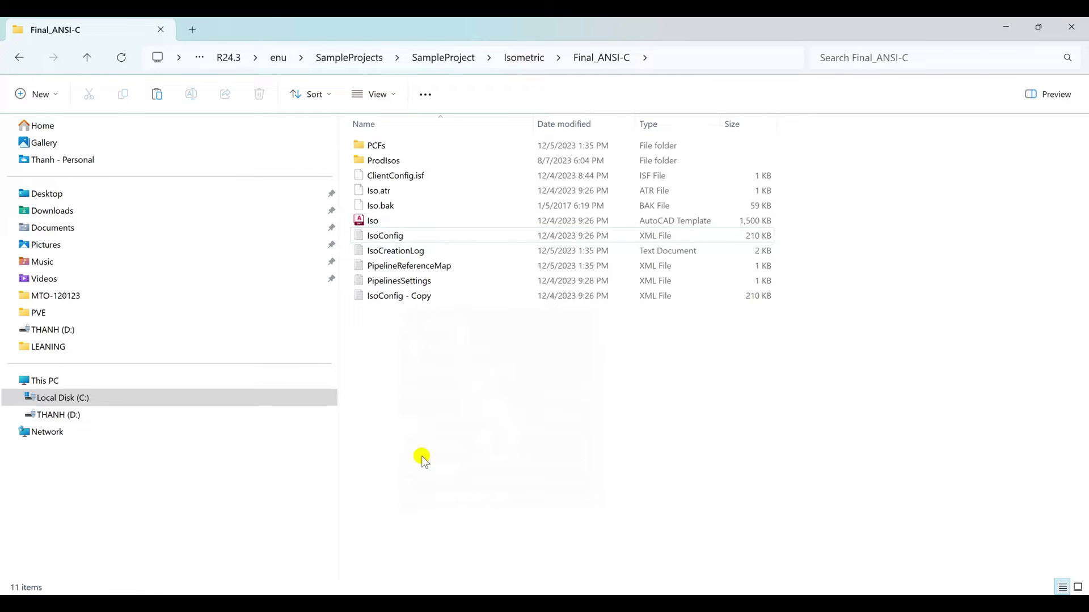
{"action": "key", "text": "super+s"}
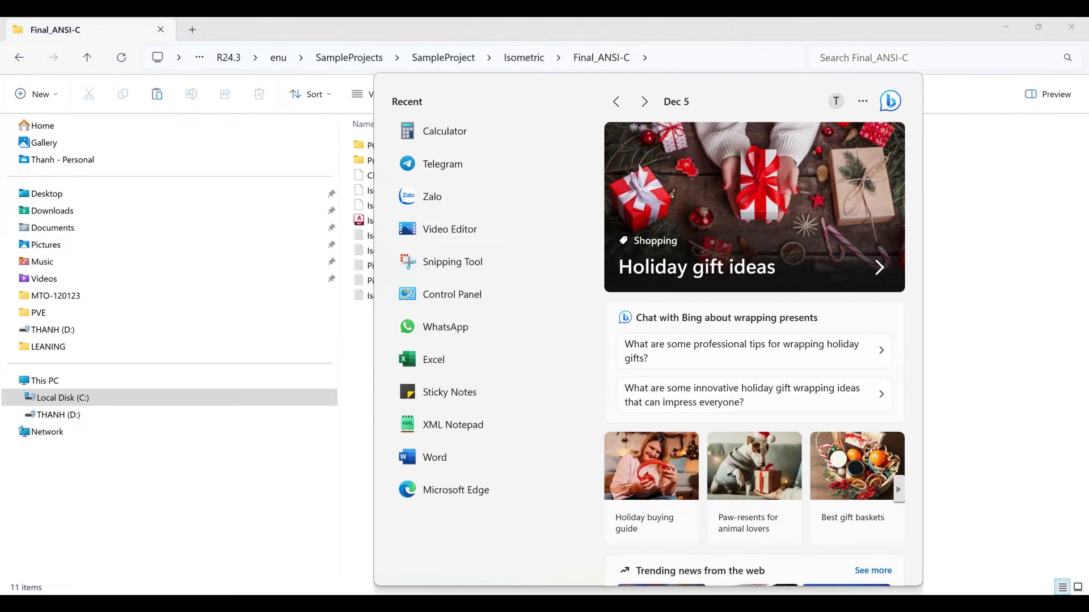
- Launch XML Notepad, drag IsoConfig.xml into it from Explorer, and maximize the window
{"action": "left_click", "coordinate": [444, 429]}
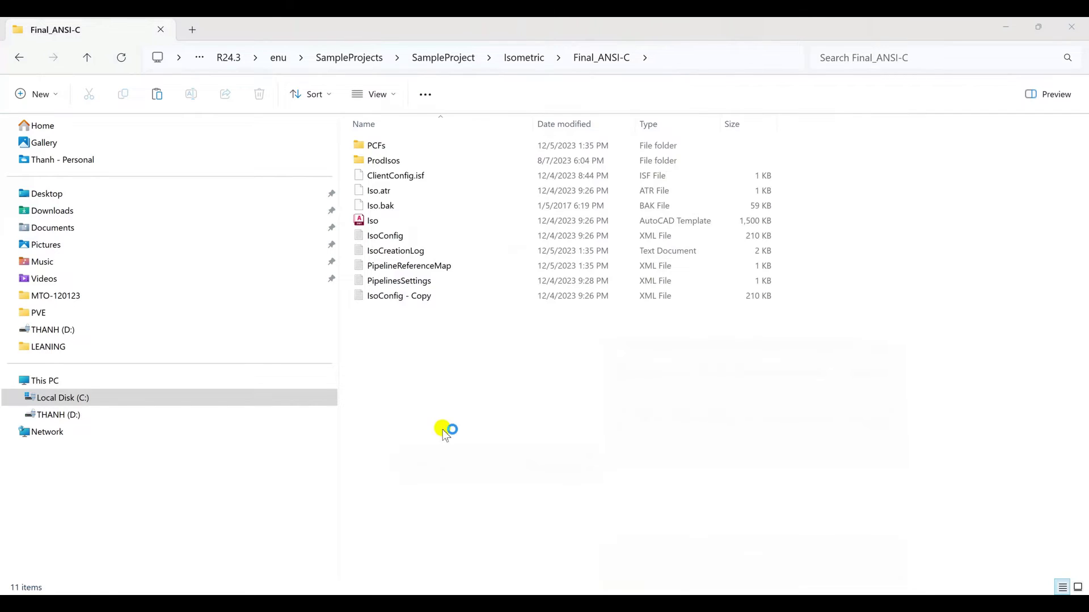
{"action": "left_click_drag", "start_coordinate": [381, 42], "coordinate": [566, 274]}
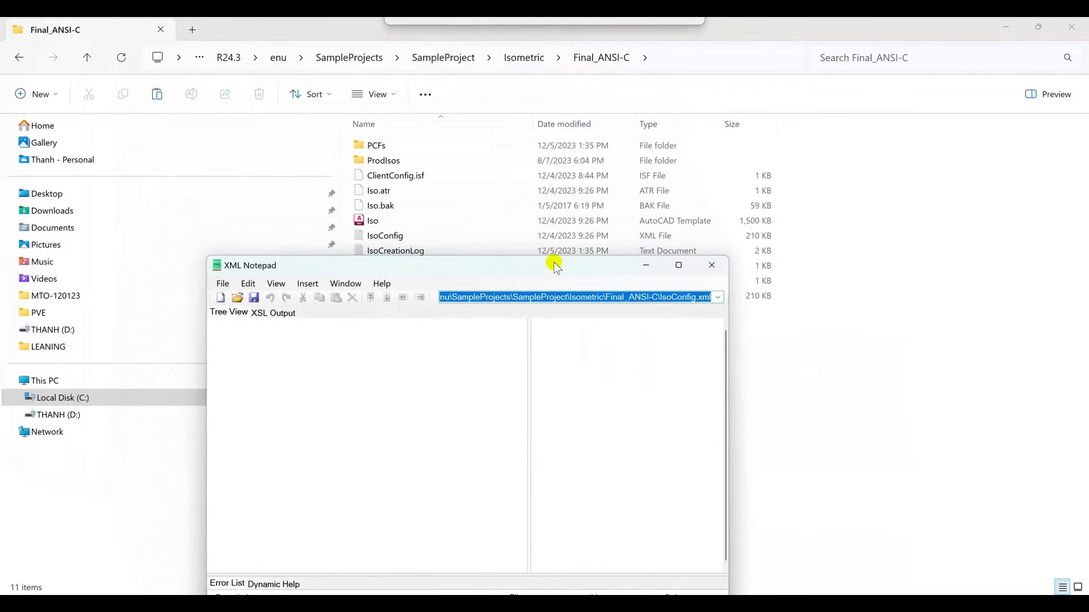
{"action": "left_click_drag", "start_coordinate": [386, 237], "coordinate": [434, 372]}
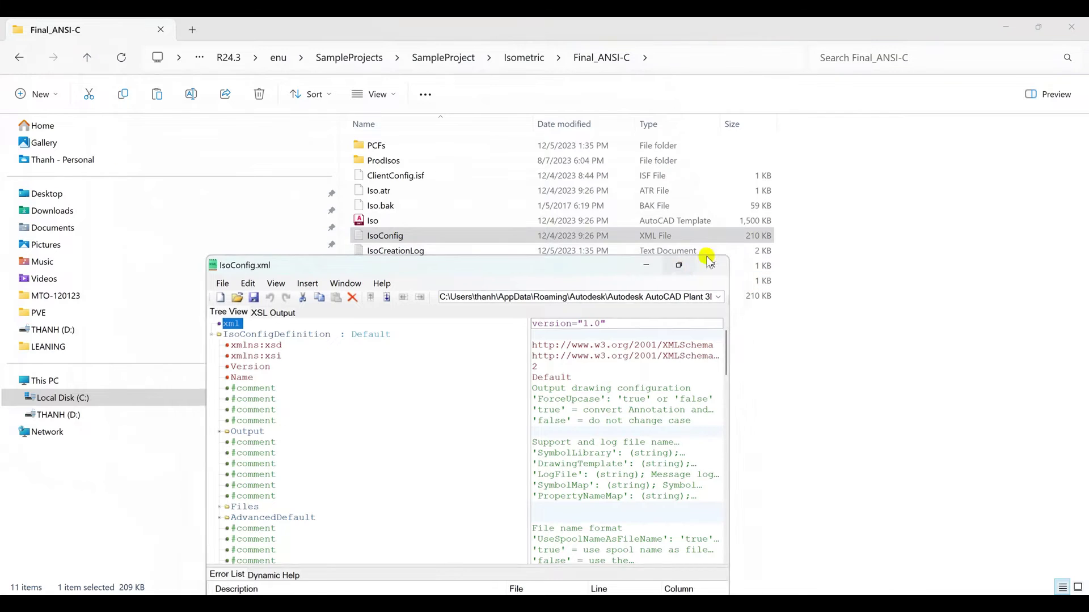
{"action": "left_click", "coordinate": [680, 266]}
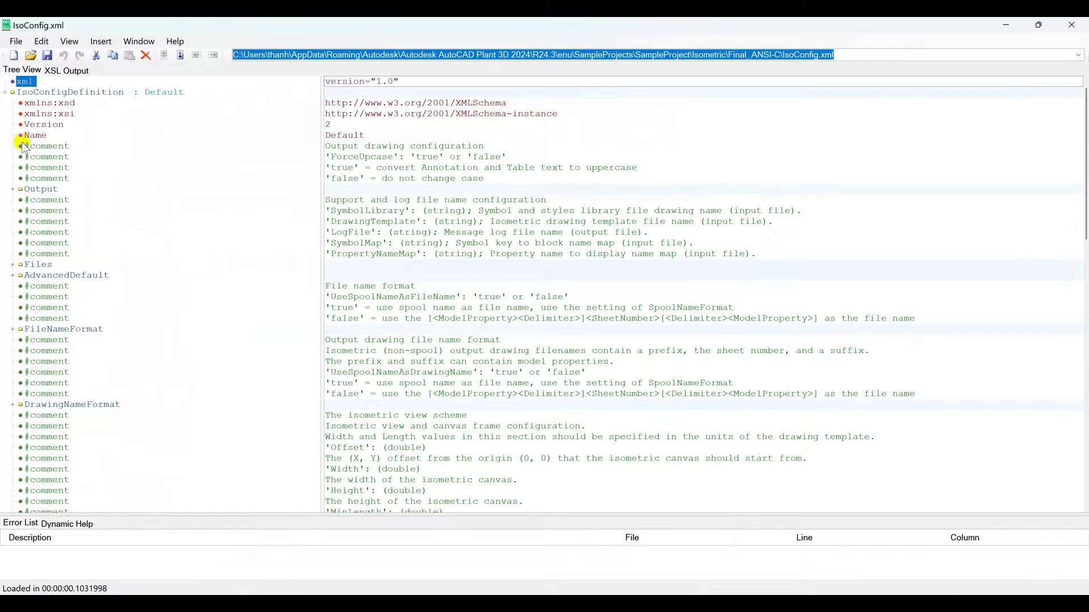
- Expand Themes, then Theme : Default, then its Annotations node in the tree view
{"action": "scroll", "coordinate": [93, 186], "scroll_direction": "down", "scroll_amount": 12}
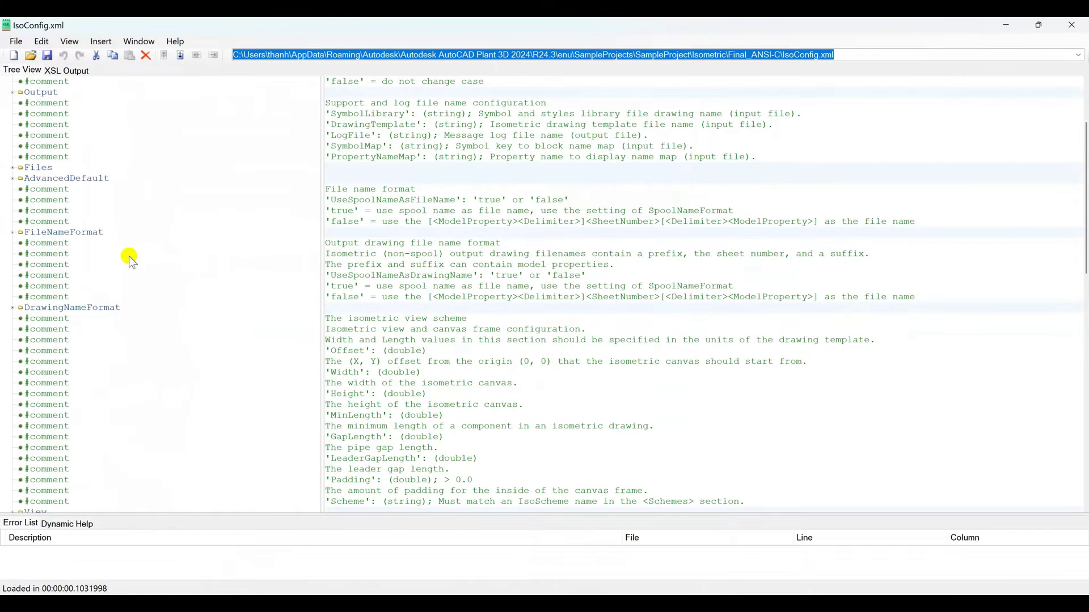
{"action": "scroll", "coordinate": [64, 332], "scroll_direction": "down", "scroll_amount": 11}
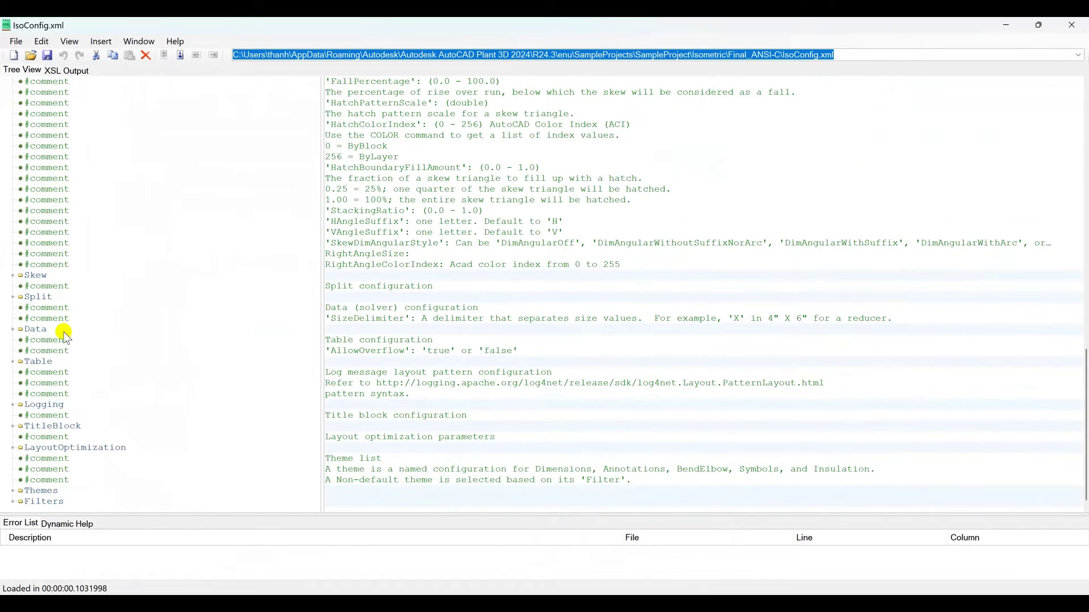
{"action": "left_click", "coordinate": [45, 492]}
{"action": "left_click", "coordinate": [12, 491]}
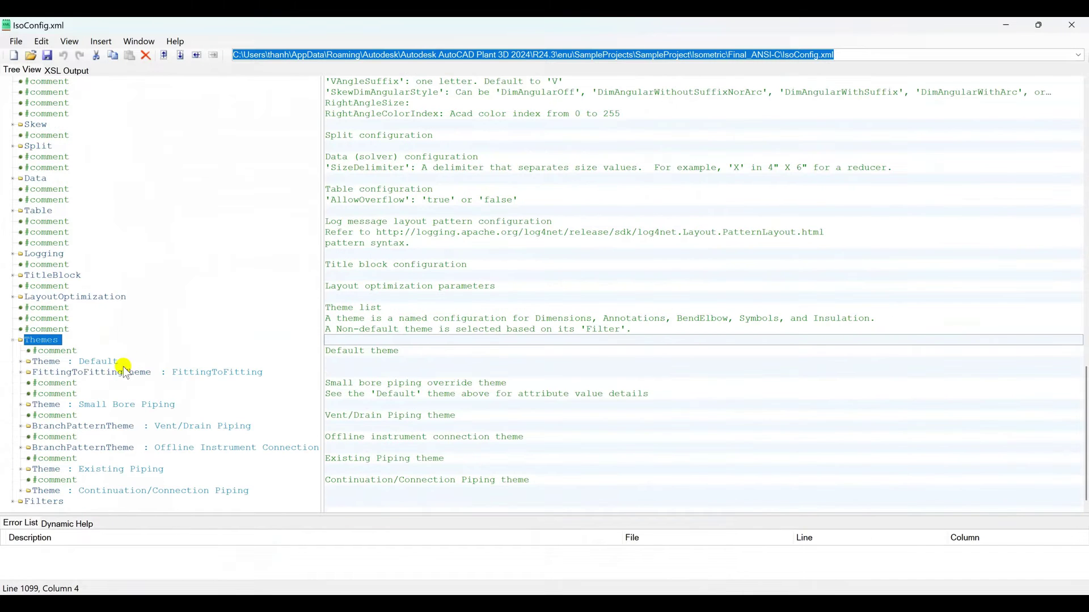
{"action": "left_click", "coordinate": [47, 362]}
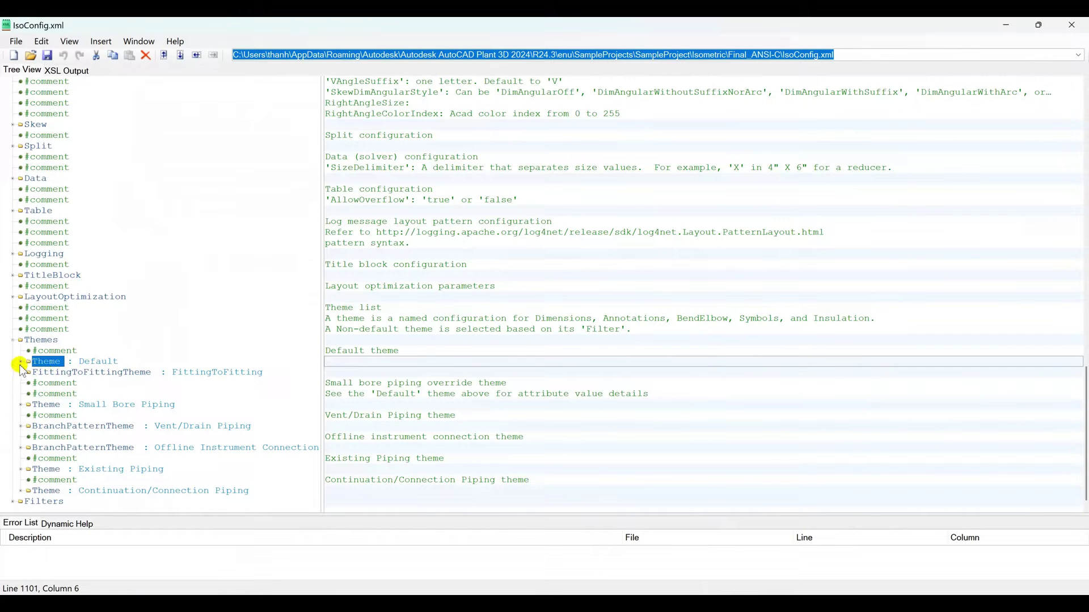
{"action": "left_click", "coordinate": [20, 363]}
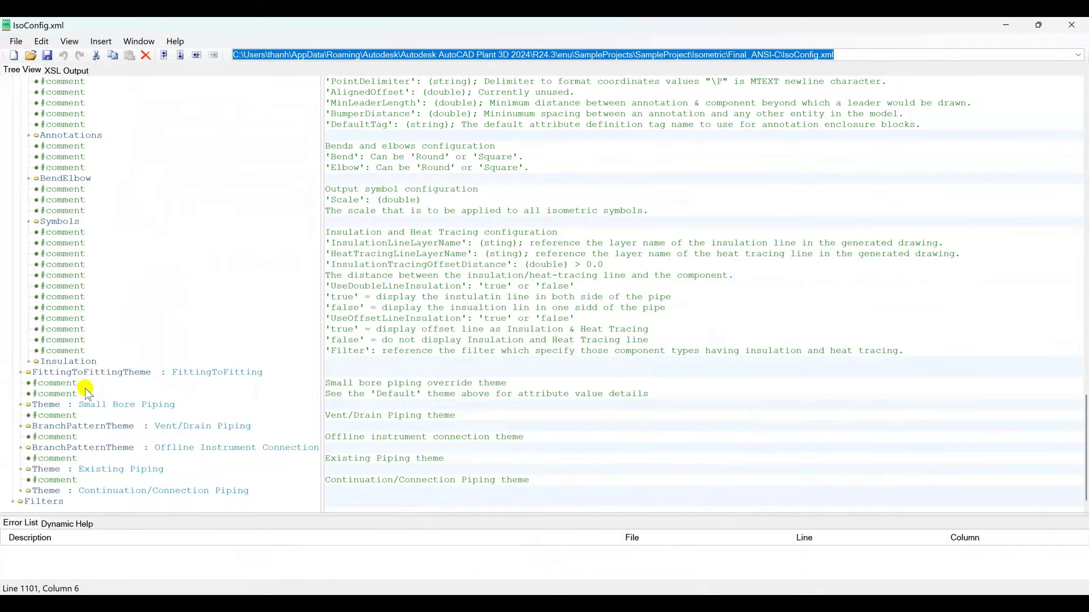
{"action": "left_click", "coordinate": [83, 137]}
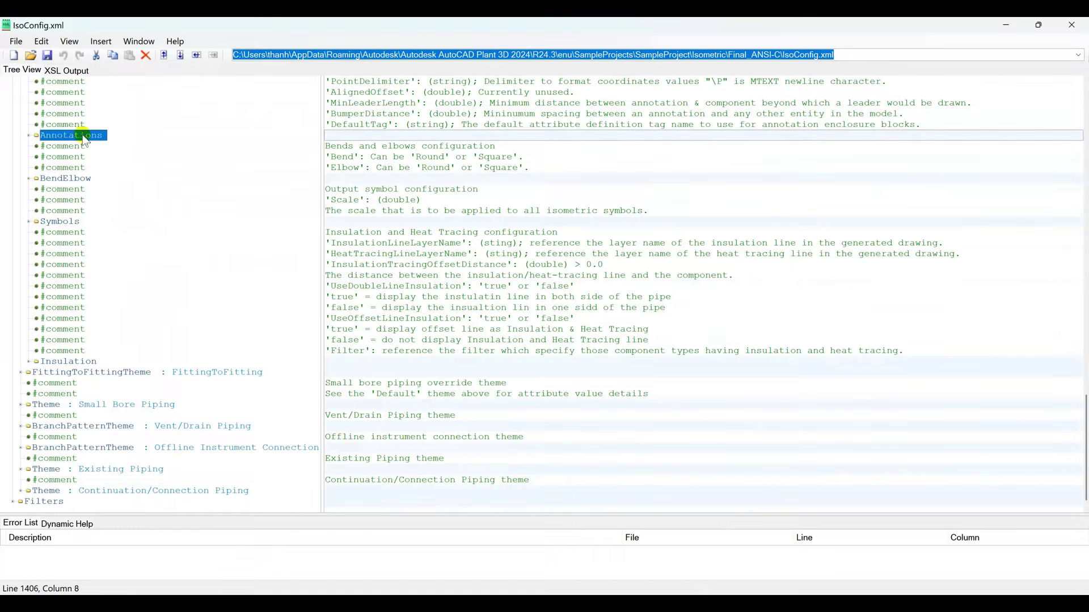
{"action": "left_click", "coordinate": [28, 137]}
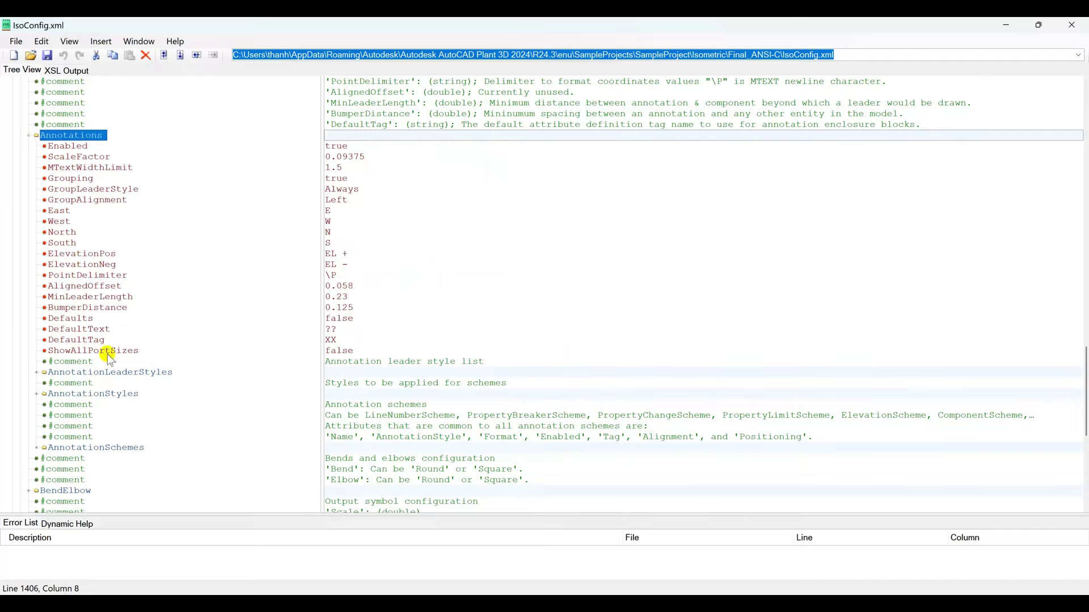
- Expand AnnotationSchemes and ComponentScheme : SupportStandard to show its Name, Filter and Fields
{"action": "left_click", "coordinate": [93, 449]}
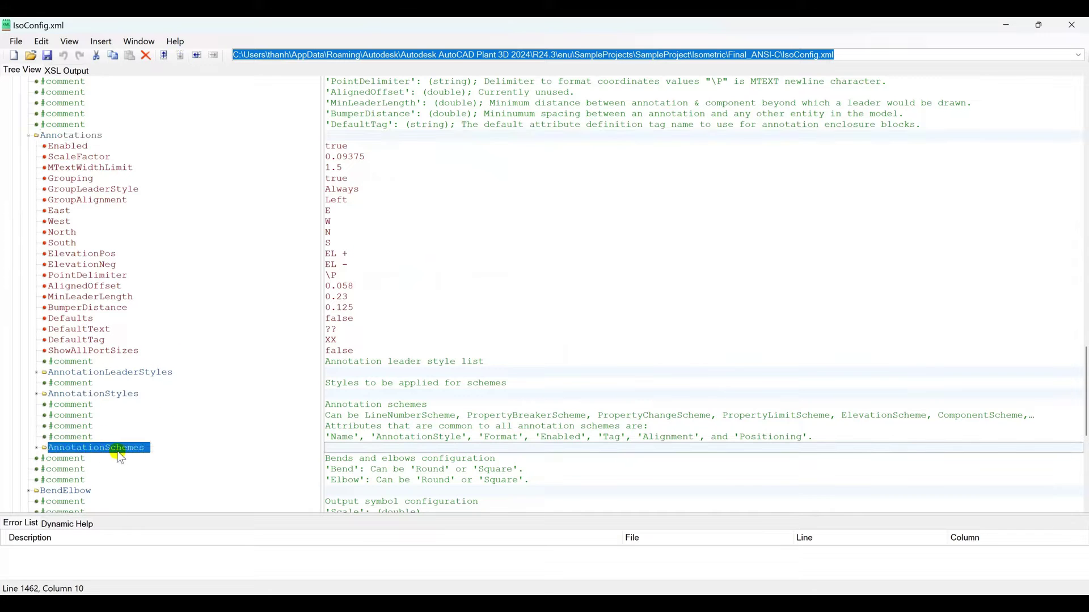
{"action": "left_click", "coordinate": [35, 449]}
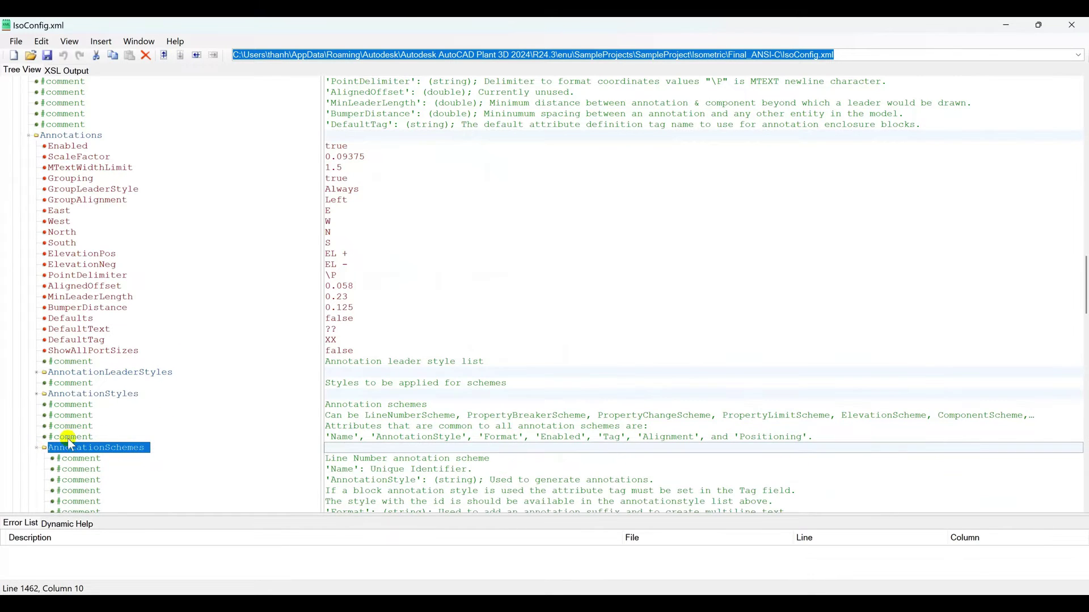
{"action": "scroll", "coordinate": [136, 389], "scroll_direction": "down", "scroll_amount": 10}
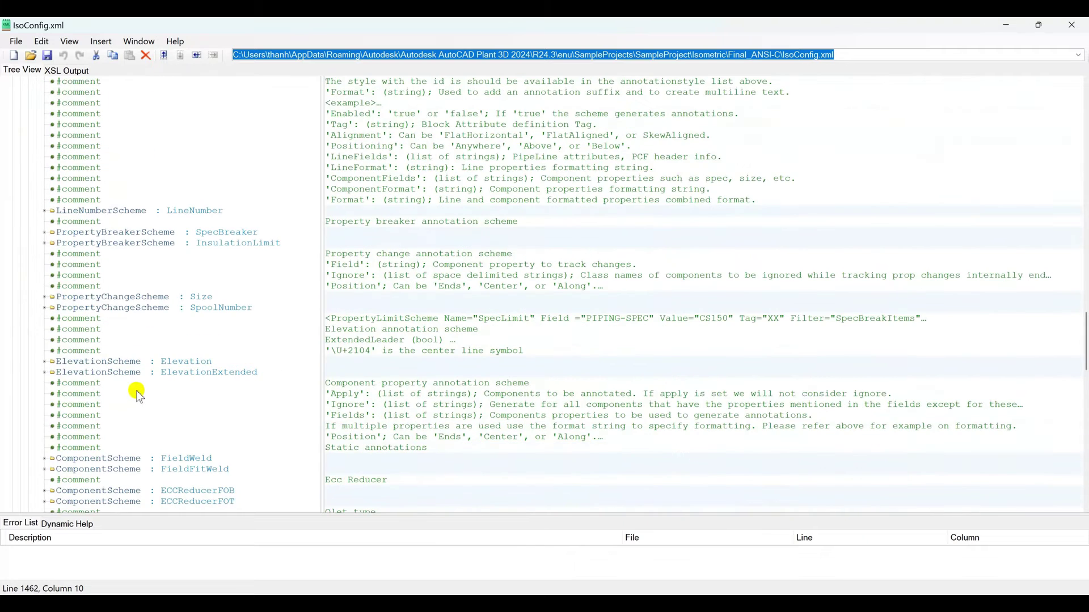
{"action": "scroll", "coordinate": [131, 391], "scroll_direction": "down", "scroll_amount": 3}
{"action": "scroll", "coordinate": [204, 397], "scroll_direction": "down", "scroll_amount": 4}
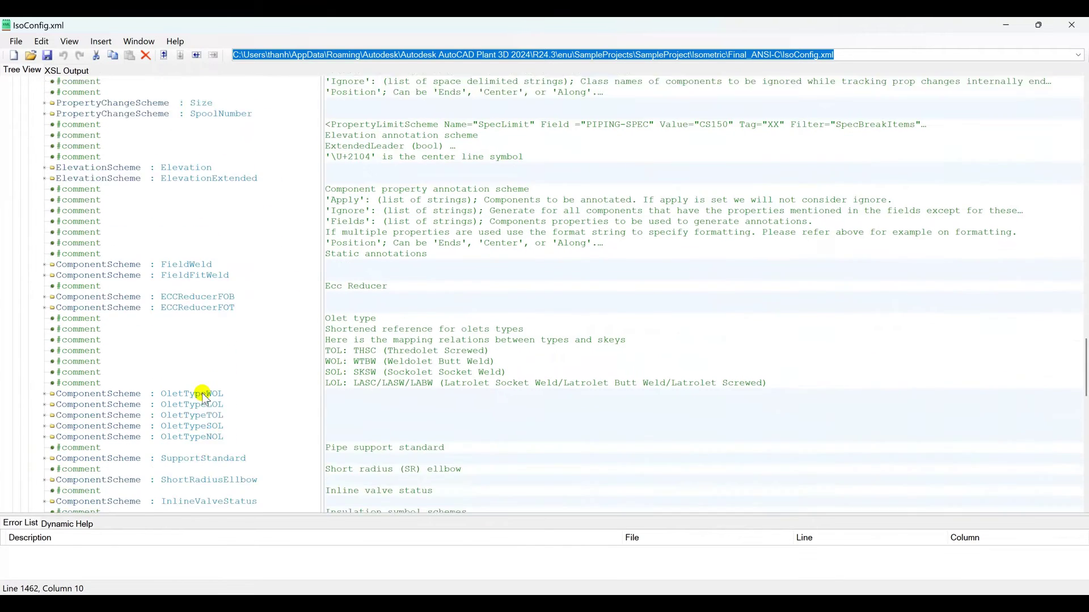
{"action": "left_click", "coordinate": [71, 426]}
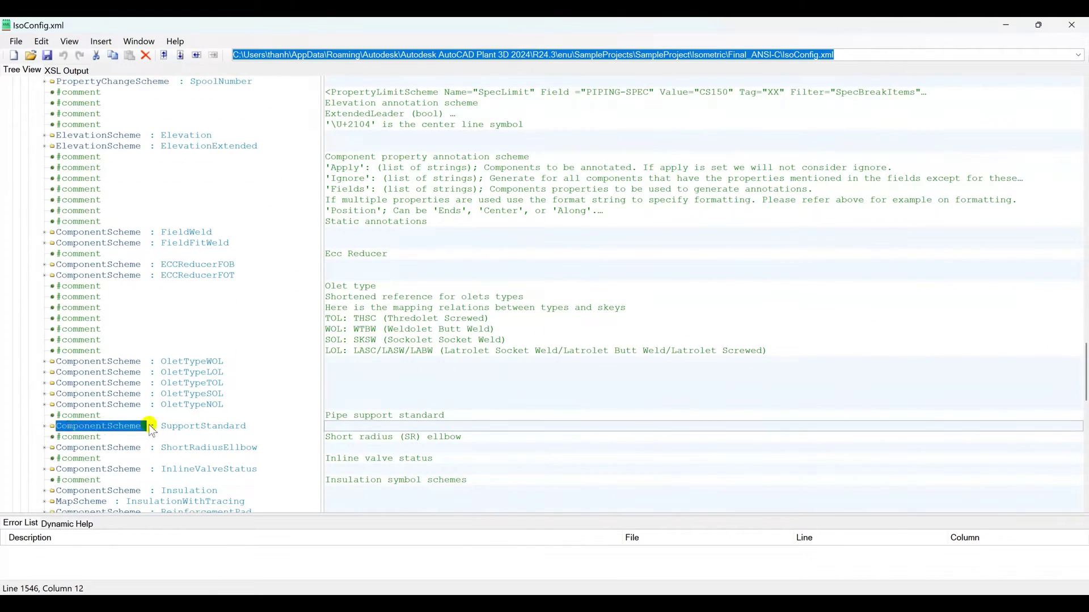
{"action": "left_click", "coordinate": [45, 427]}
{"action": "scroll", "coordinate": [235, 426], "scroll_direction": "down", "scroll_amount": 3}
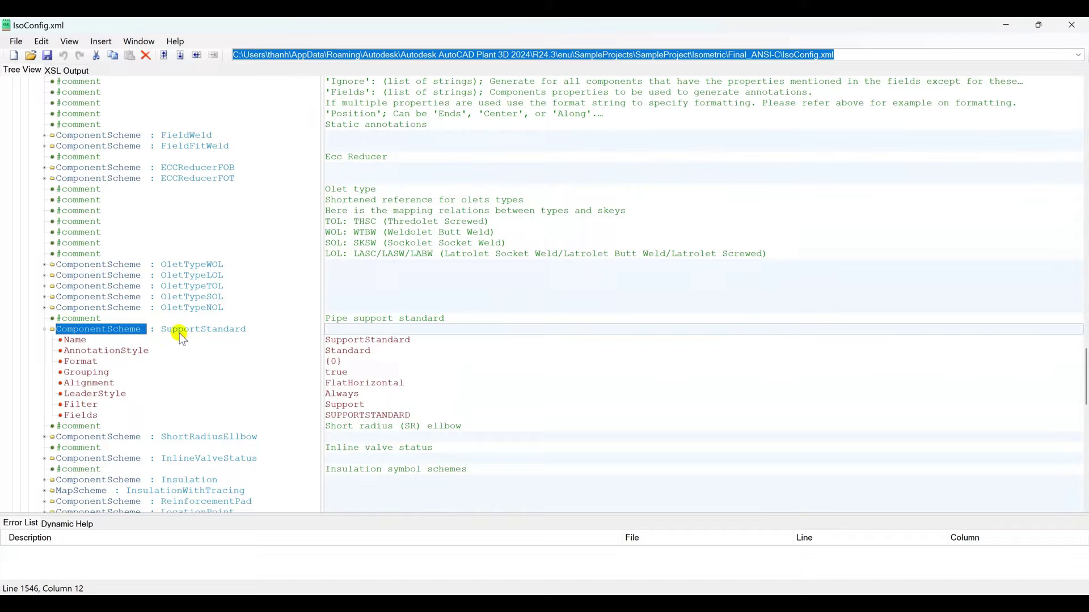
- Copy the SupportStandard component scheme and paste the duplicate into AnnotationSchemes
{"action": "right_click", "coordinate": [118, 331]}
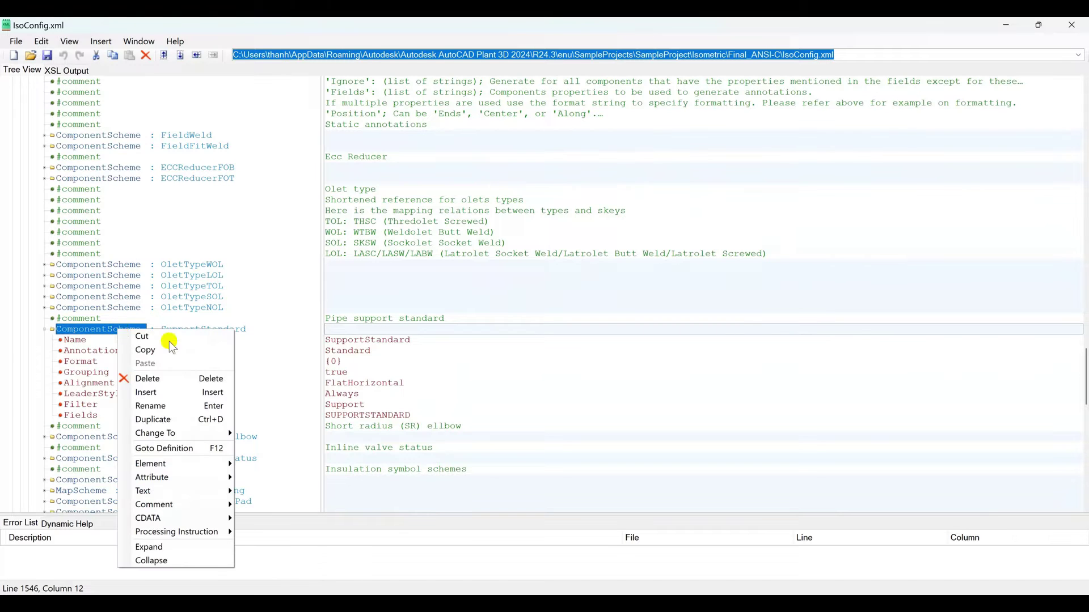
{"action": "left_click", "coordinate": [146, 352]}
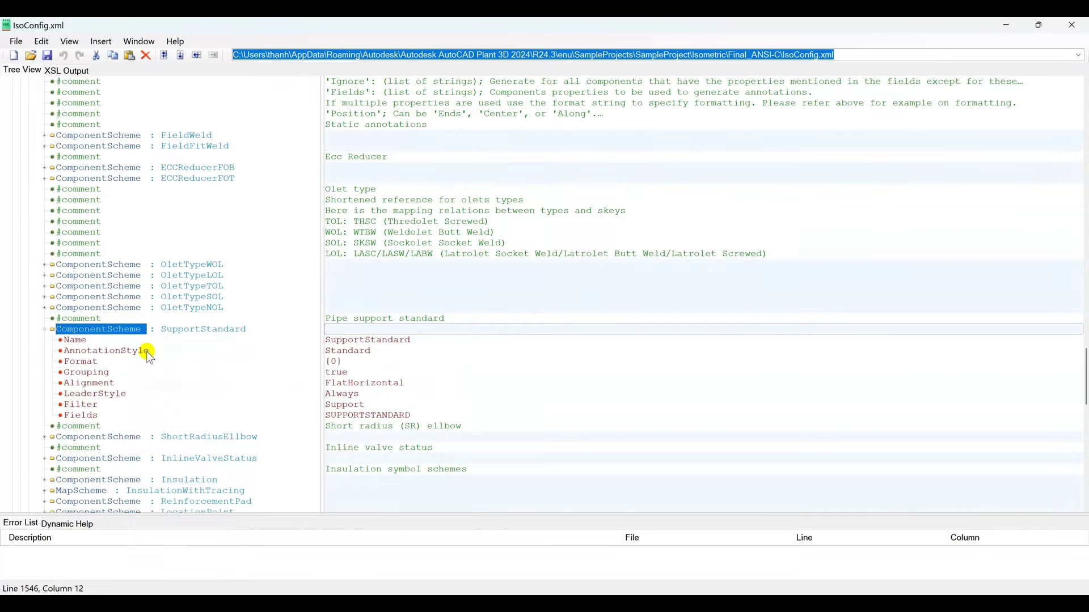
{"action": "key", "text": "ctrl+v"}
{"action": "scroll", "coordinate": [146, 352], "scroll_direction": "up", "scroll_amount": 4}
{"action": "scroll", "coordinate": [119, 238], "scroll_direction": "up", "scroll_amount": 8}
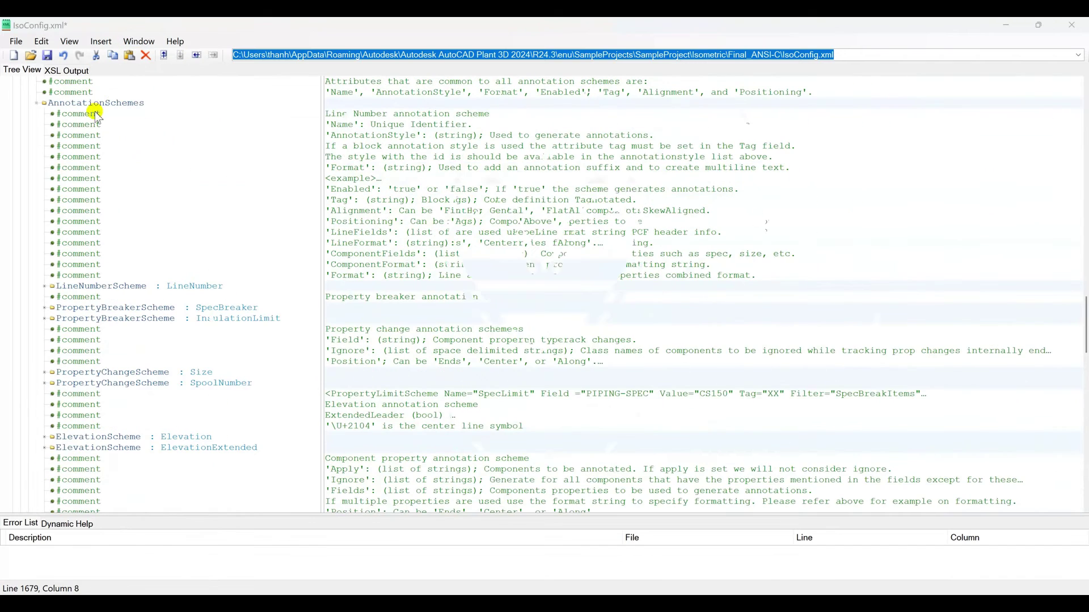
{"action": "left_click", "coordinate": [130, 104]}
{"action": "right_click", "coordinate": [126, 109]}
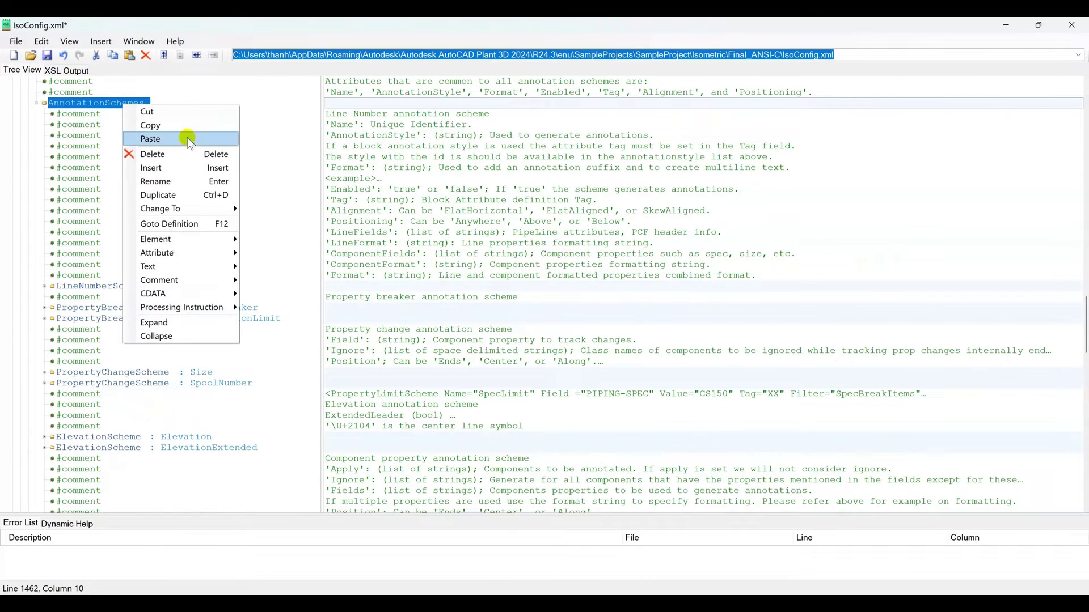
{"action": "left_click", "coordinate": [166, 140]}
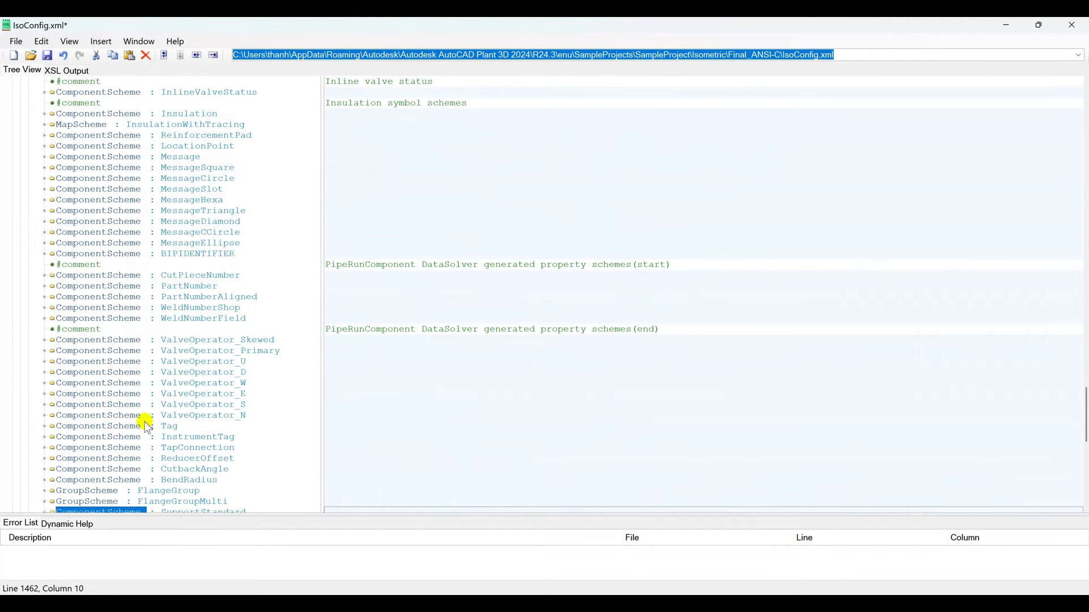
- Scroll through the Tree View and select the AnnotationSchemes section
{"action": "scroll", "coordinate": [146, 427], "scroll_direction": "up", "scroll_amount": 2}
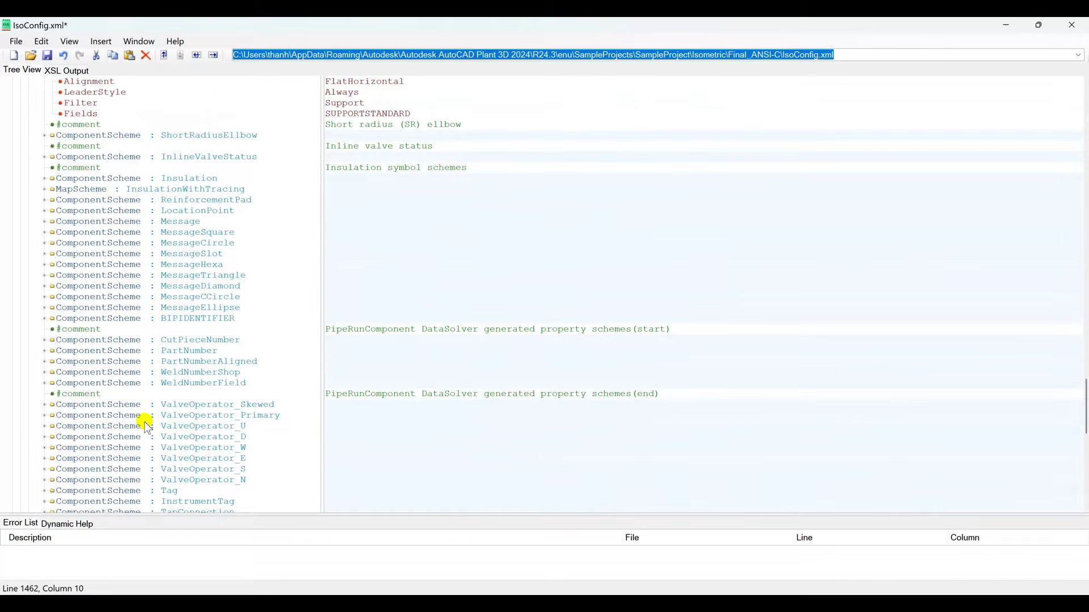
{"action": "scroll", "coordinate": [146, 427], "scroll_direction": "down", "scroll_amount": 1}
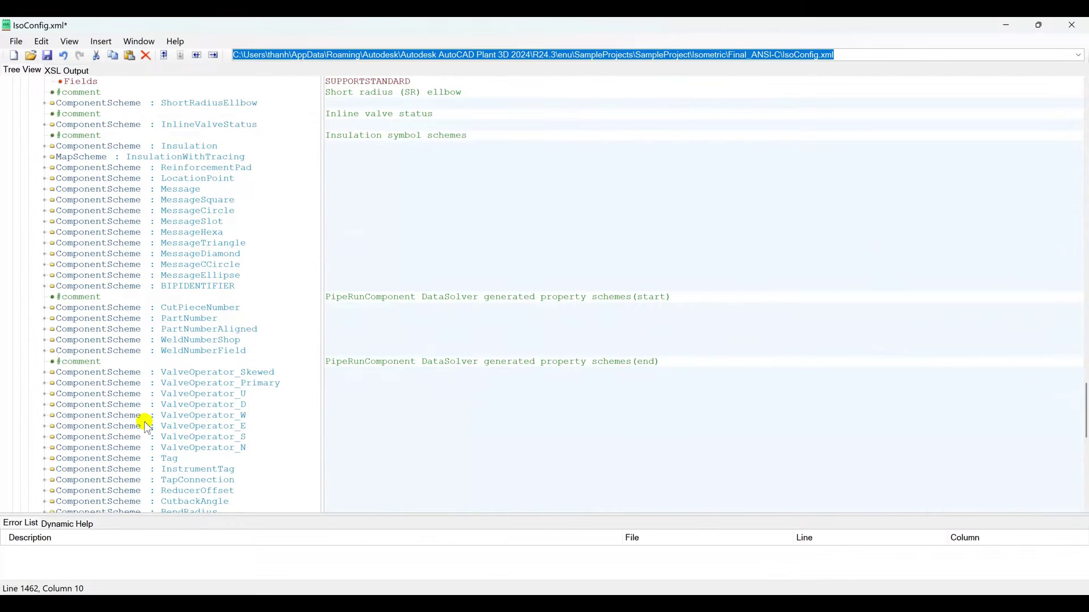
{"action": "scroll", "coordinate": [147, 427], "scroll_direction": "down", "scroll_amount": 2}
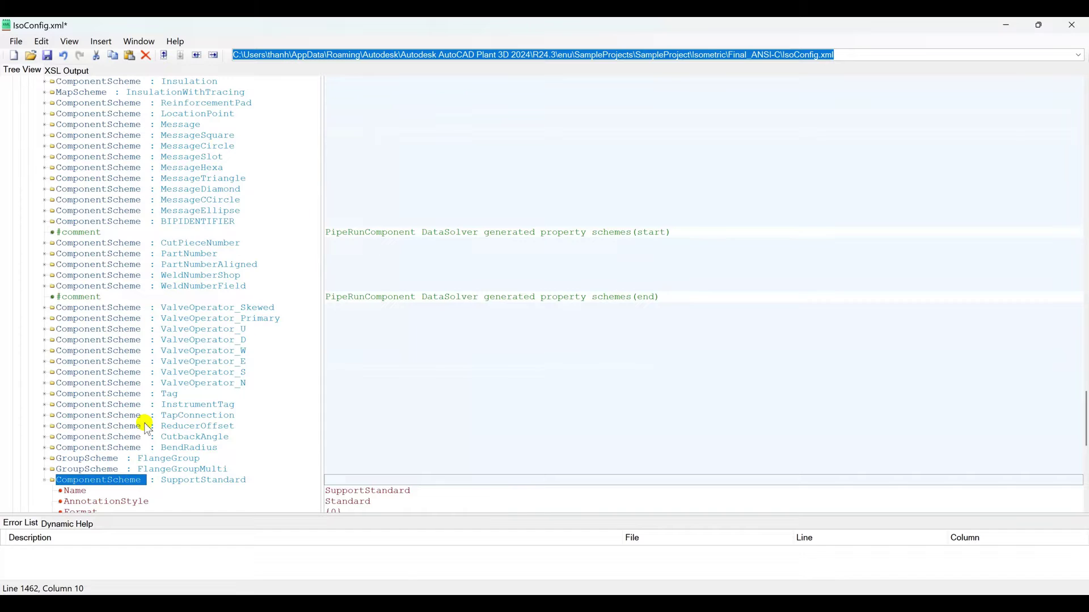
{"action": "scroll", "coordinate": [131, 430], "scroll_direction": "down", "scroll_amount": 2}
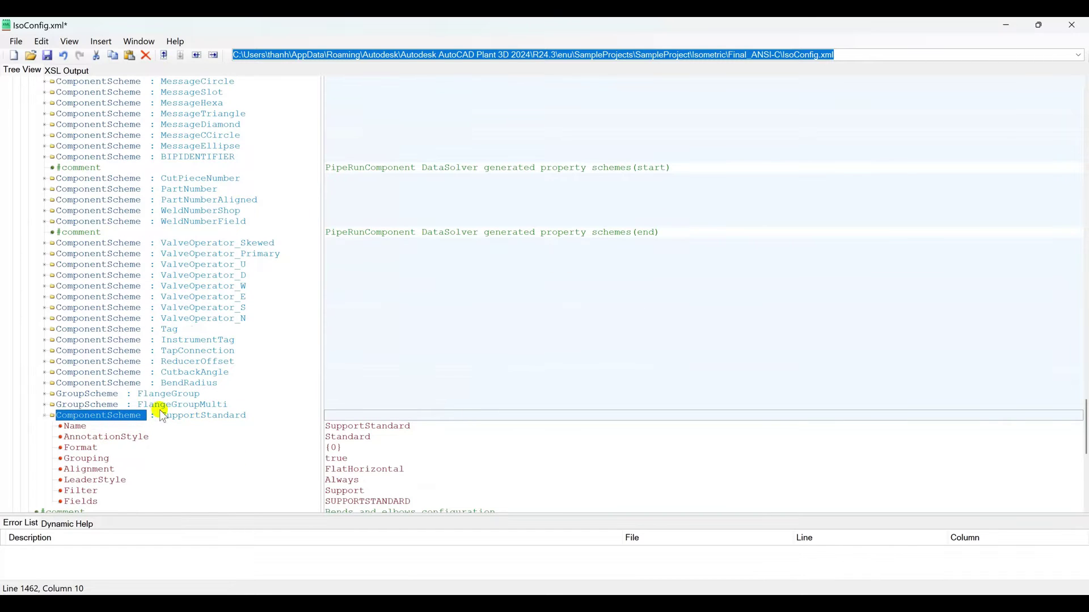
{"action": "scroll", "coordinate": [169, 403], "scroll_direction": "up", "scroll_amount": 7}
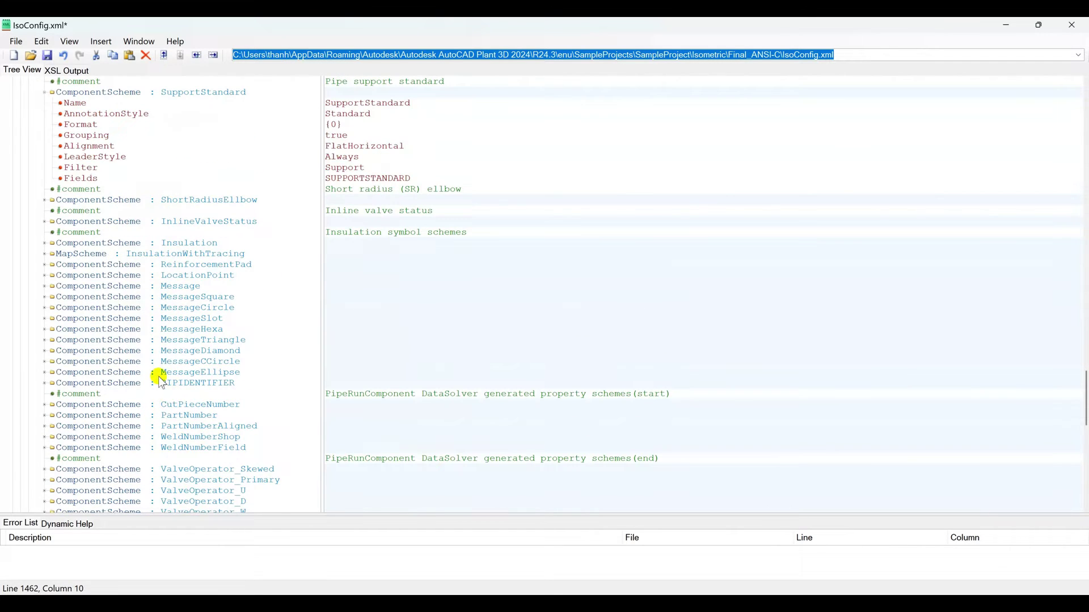
{"action": "scroll", "coordinate": [161, 382], "scroll_direction": "up", "scroll_amount": 3}
{"action": "scroll", "coordinate": [161, 383], "scroll_direction": "up", "scroll_amount": 3}
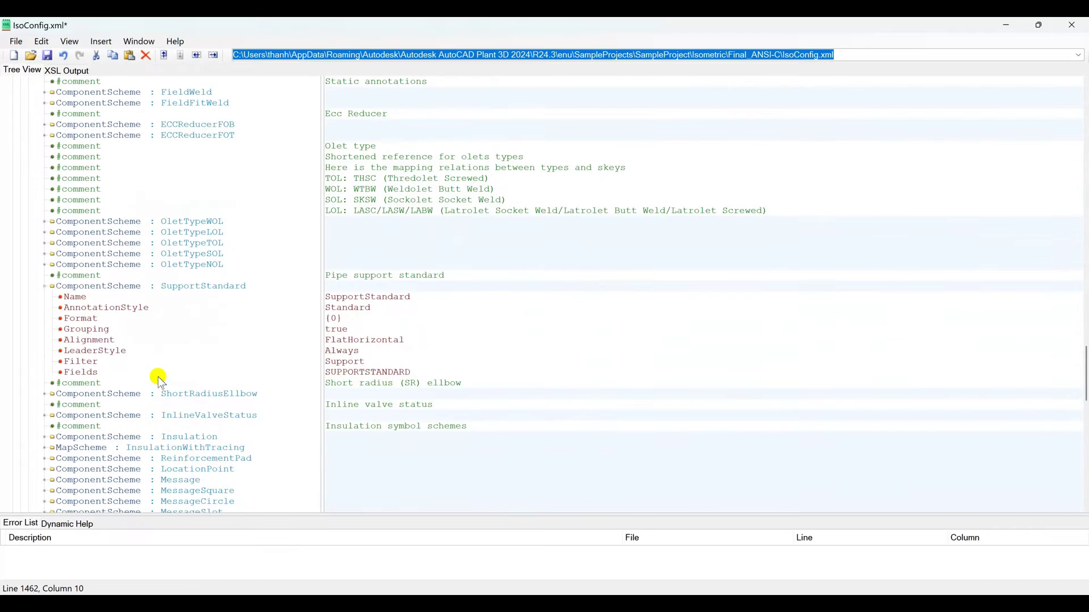
{"action": "scroll", "coordinate": [160, 379], "scroll_direction": "up", "scroll_amount": 3}
{"action": "scroll", "coordinate": [161, 385], "scroll_direction": "up", "scroll_amount": 10}
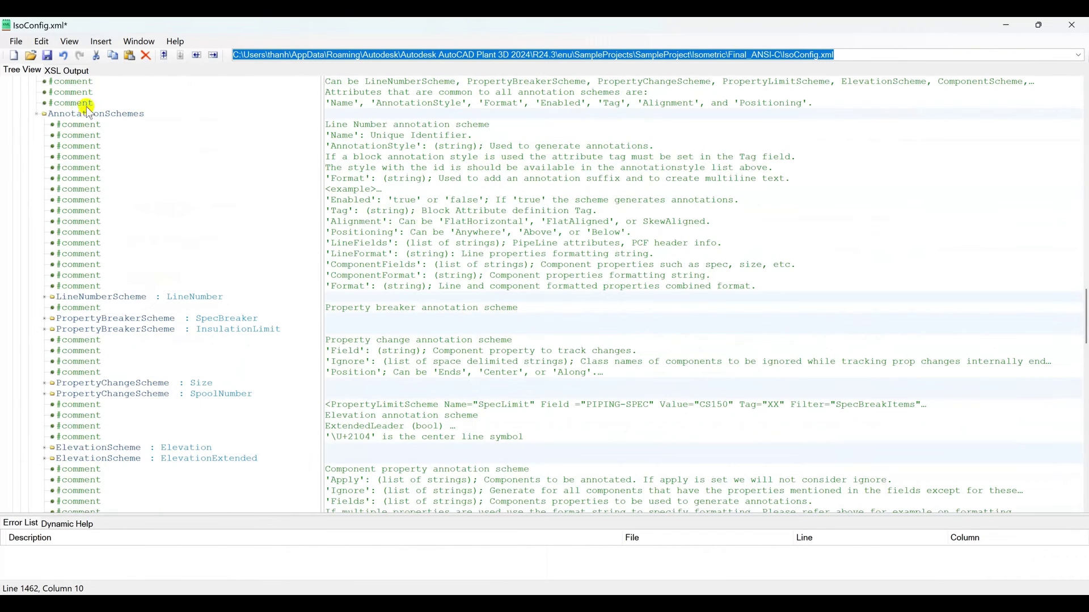
{"action": "left_click", "coordinate": [65, 113]}
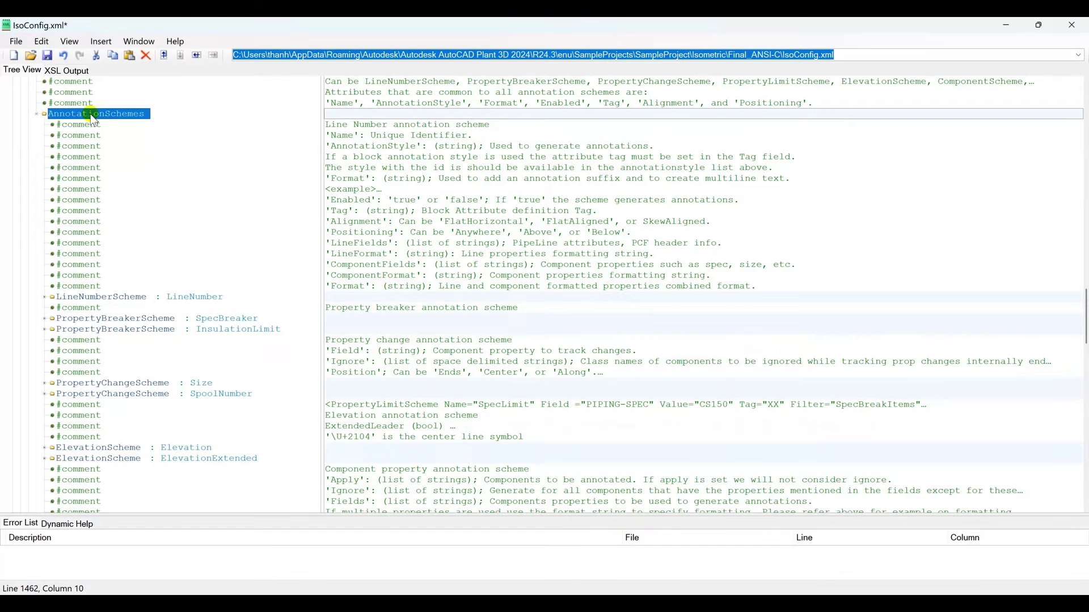
- Find the original SupportStandard scheme, then select its pasted copy after FlangeGroupMulti
{"action": "scroll", "coordinate": [103, 361], "scroll_direction": "down", "scroll_amount": 15}
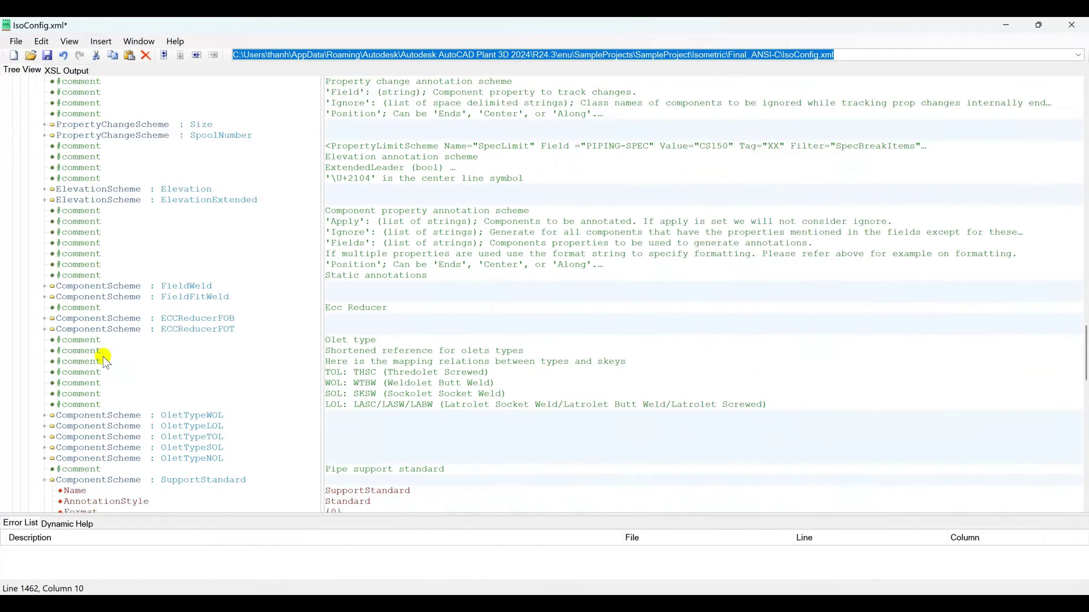
{"action": "left_click", "coordinate": [138, 286]}
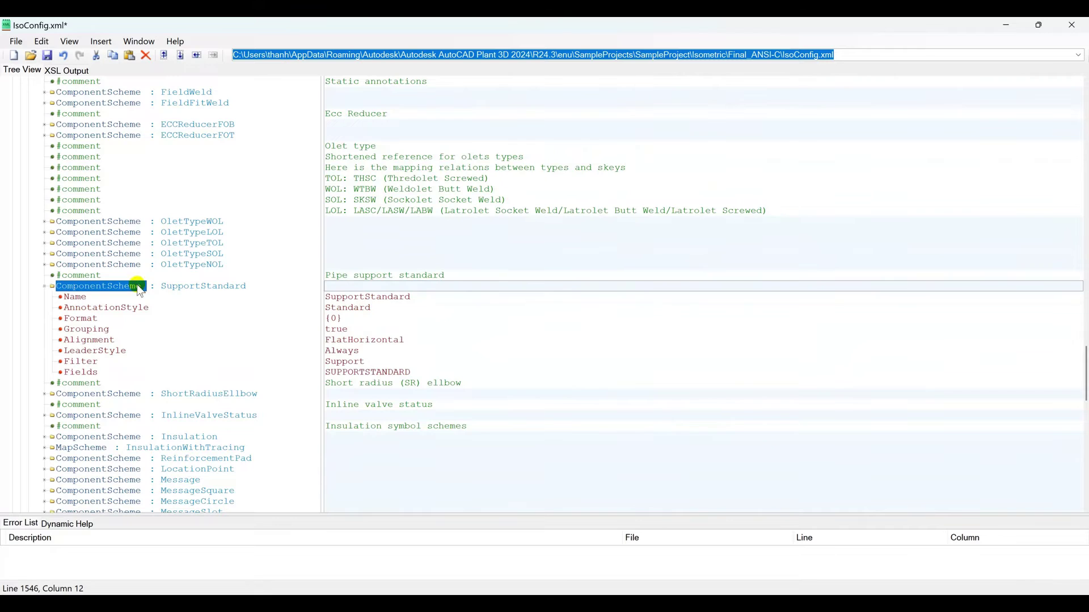
{"action": "scroll", "coordinate": [134, 369], "scroll_direction": "down", "scroll_amount": 8}
{"action": "scroll", "coordinate": [103, 374], "scroll_direction": "down", "scroll_amount": 7}
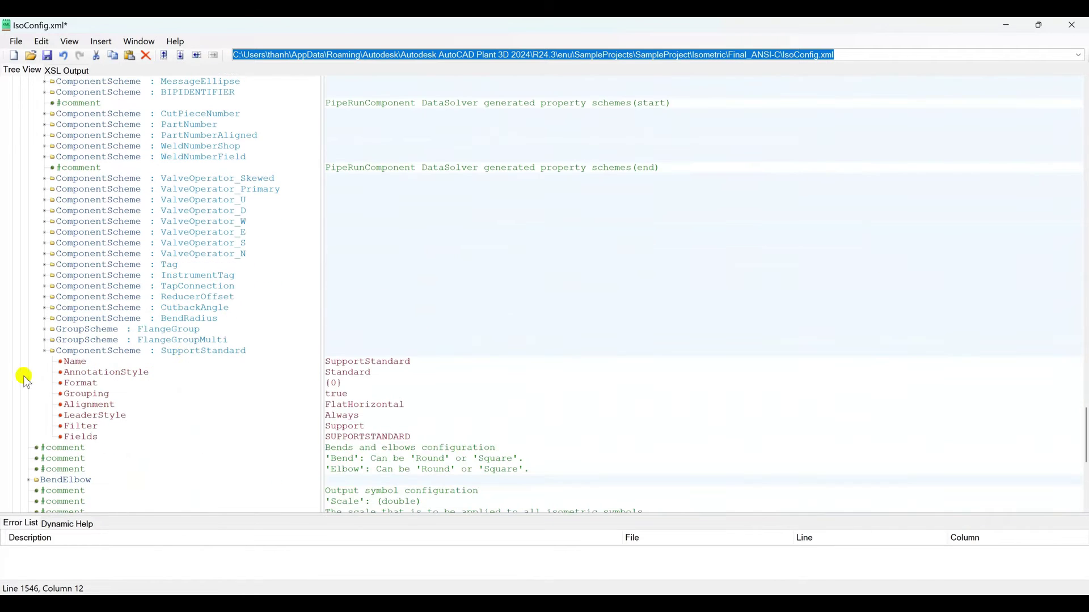
{"action": "left_click", "coordinate": [165, 349]}
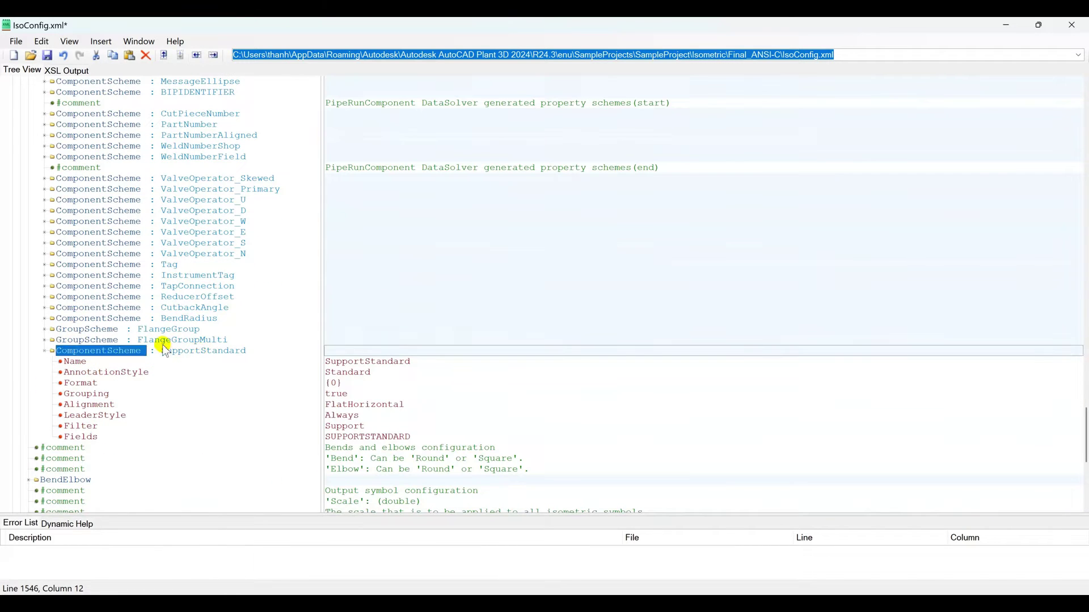
- Rename the copied scheme's Name attribute to 'Support tag name'
{"action": "left_click", "coordinate": [76, 363]}
{"action": "left_click_drag", "start_coordinate": [327, 361], "coordinate": [416, 363]}
{"action": "left_click", "coordinate": [415, 362]}
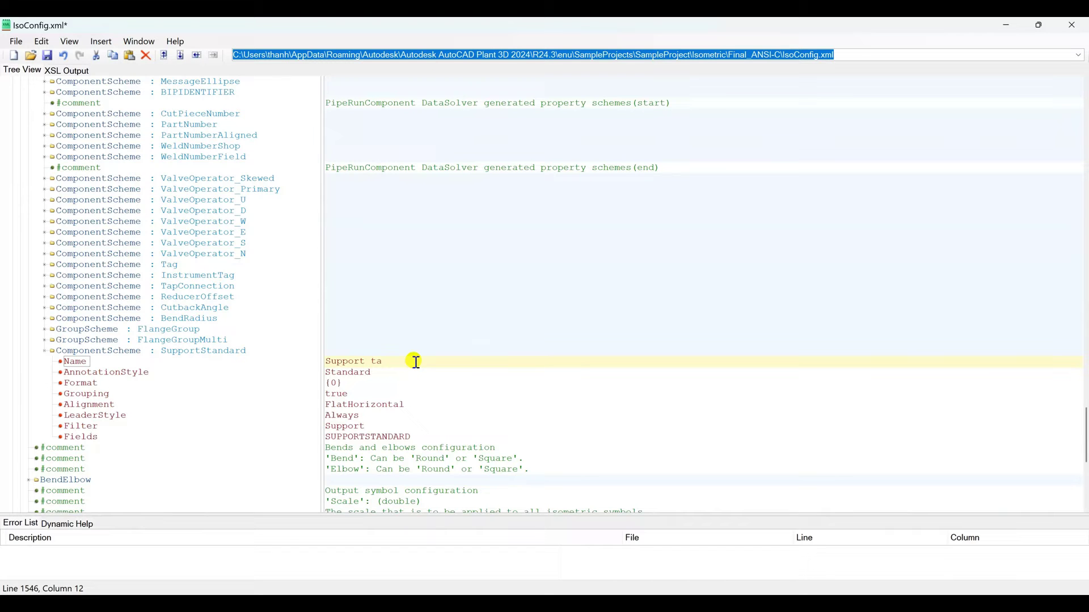
{"action": "type", "text": "g name"}
- Change the scheme's LeaderStyle value from Always to AsNeeded
{"action": "left_click", "coordinate": [102, 374]}
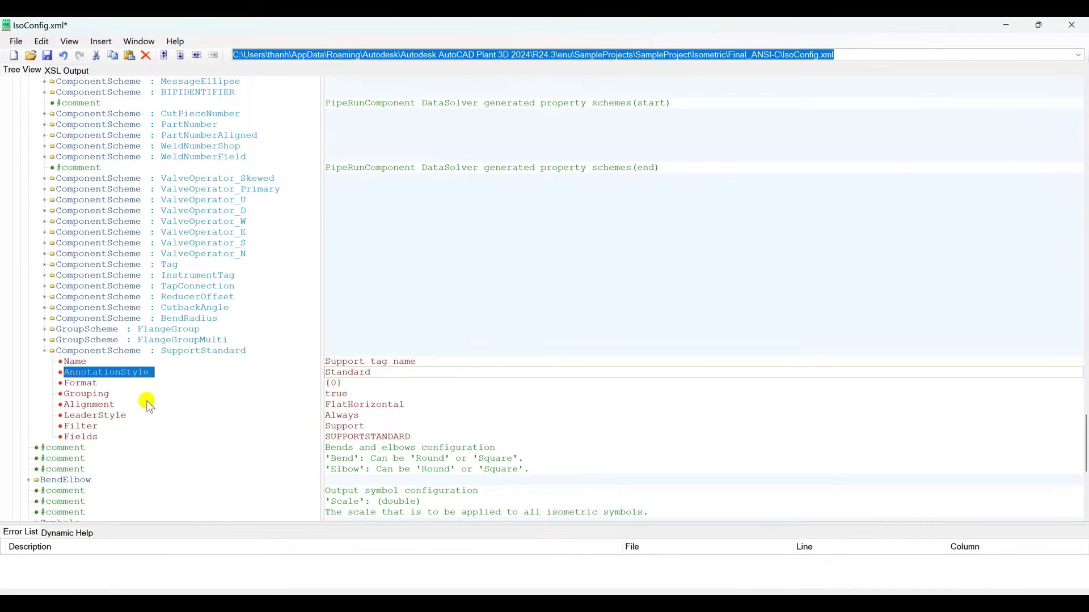
{"action": "left_click", "coordinate": [80, 383]}
{"action": "left_click", "coordinate": [87, 395]}
{"action": "left_click", "coordinate": [93, 406]}
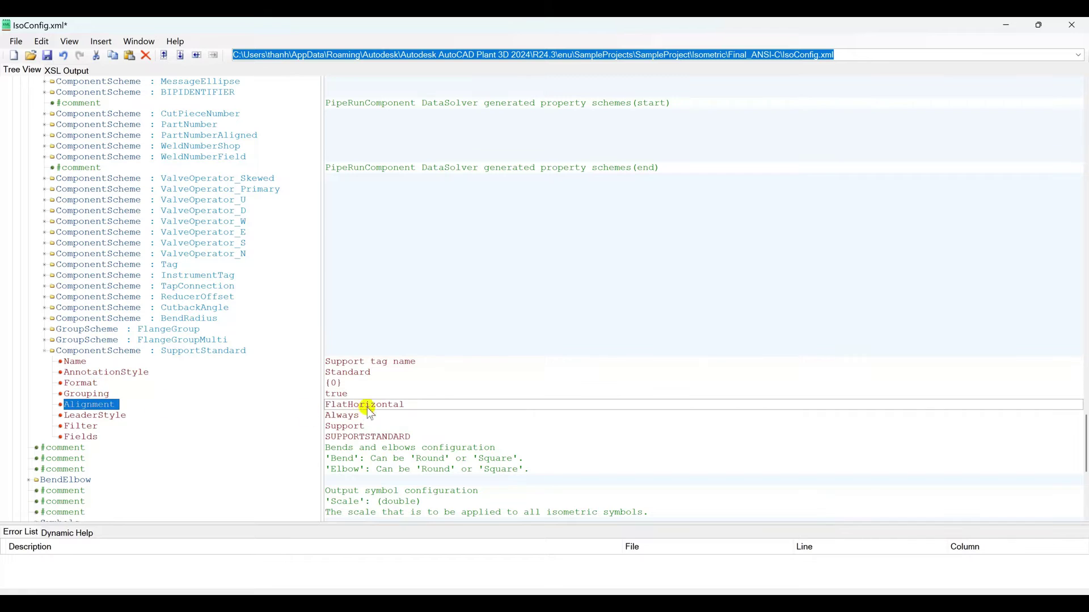
{"action": "left_click", "coordinate": [95, 417]}
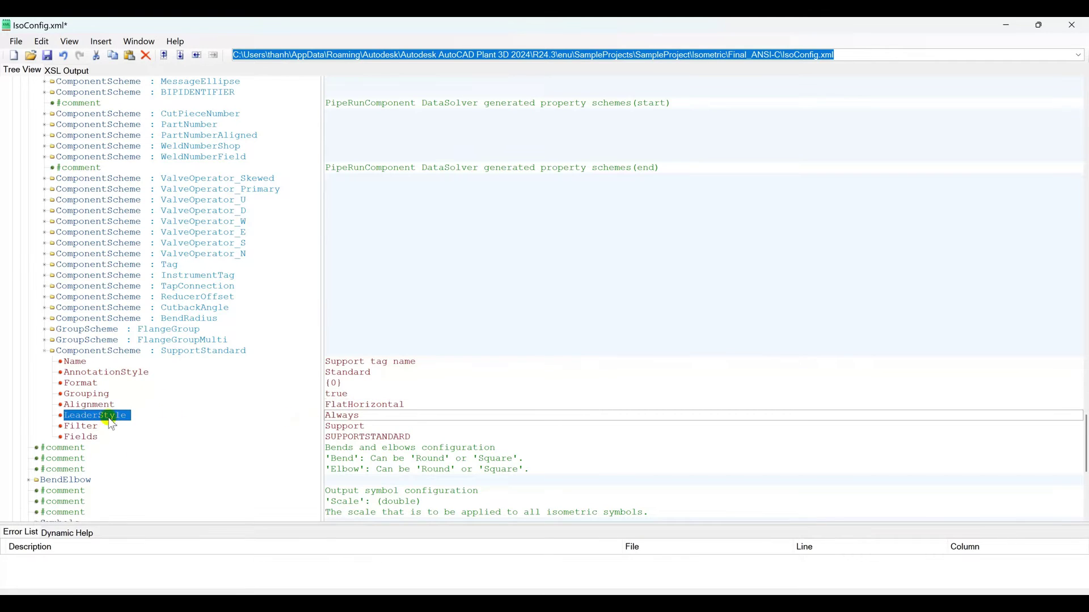
{"action": "double_click", "coordinate": [347, 416]}
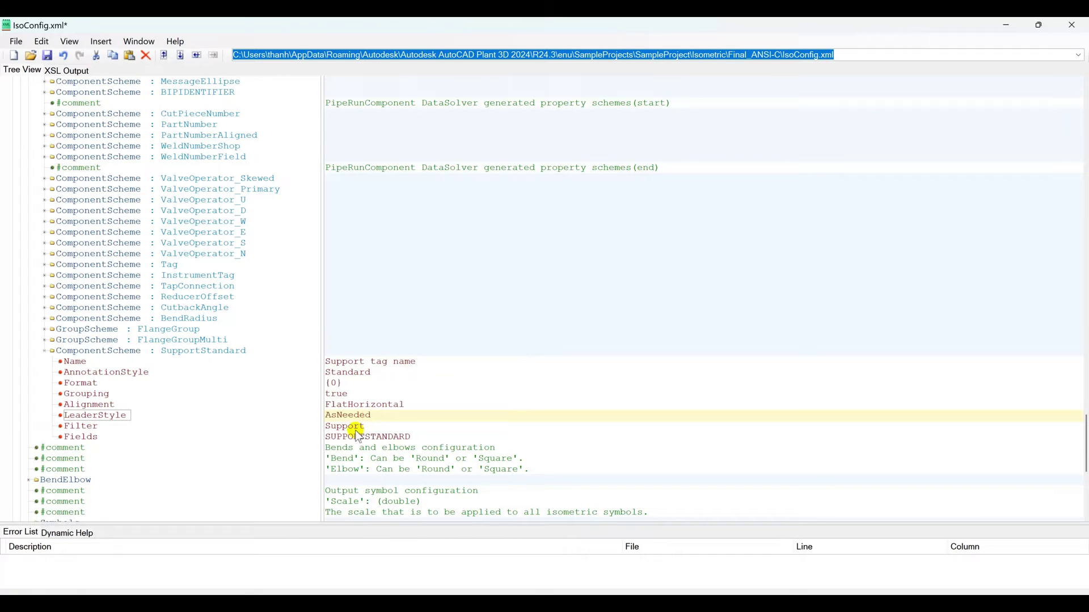
- Change the Fields value from SUPPORTSTANDARD to tag and collapse the scheme
{"action": "left_click", "coordinate": [374, 437]}
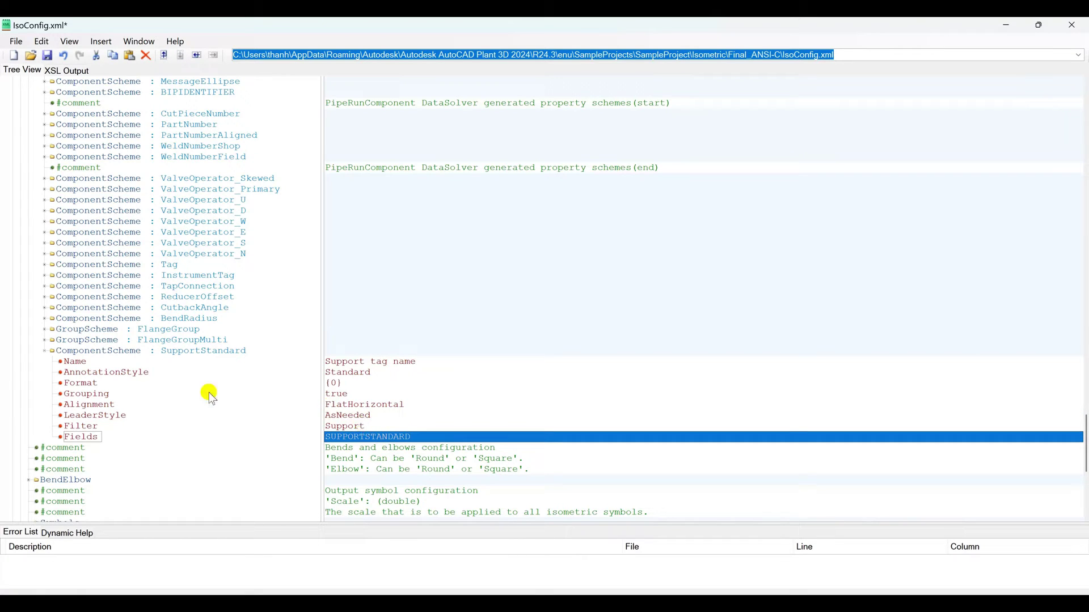
{"action": "left_click", "coordinate": [363, 440]}
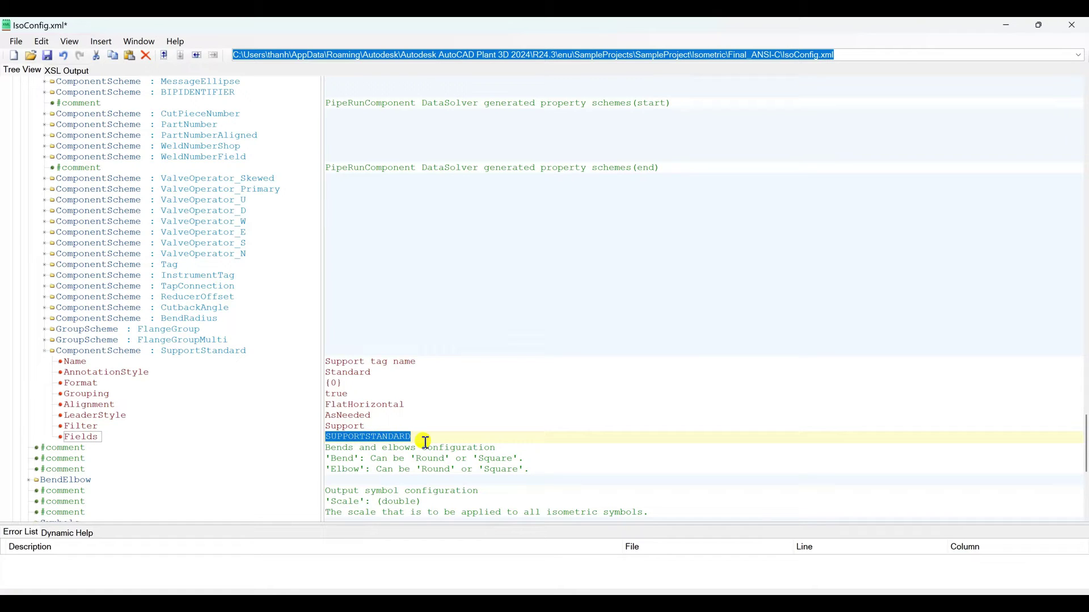
{"action": "type", "text": "tag"}
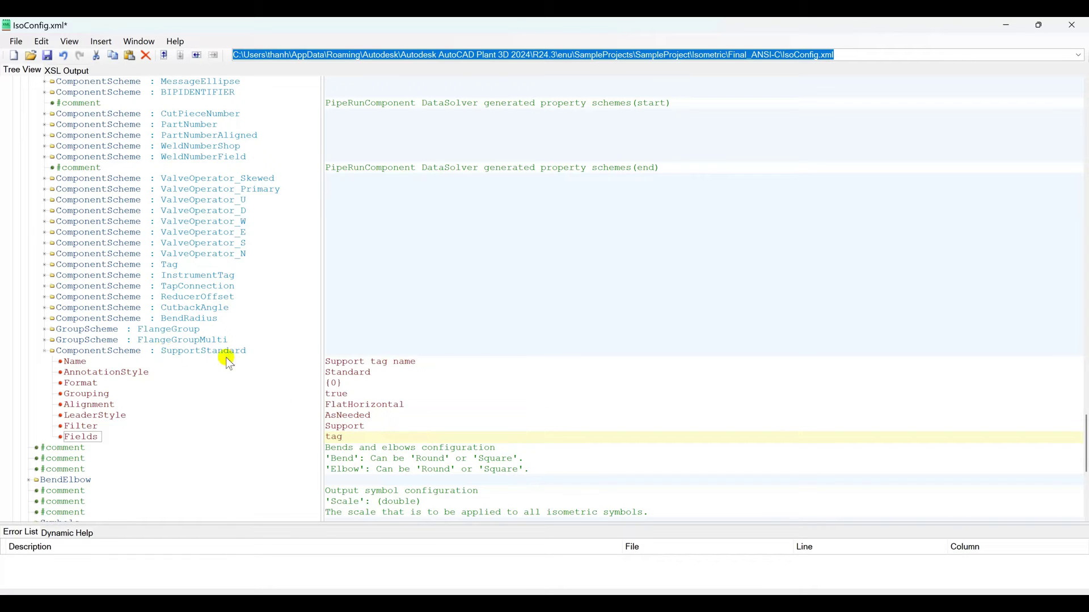
{"action": "left_click", "coordinate": [377, 362]}
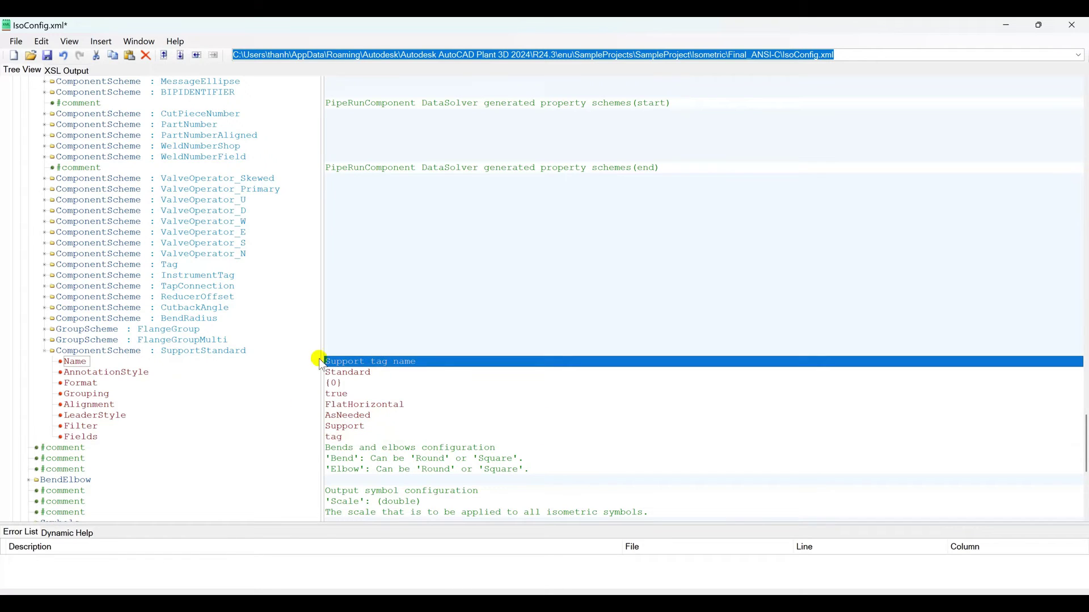
{"action": "left_click", "coordinate": [47, 353]}
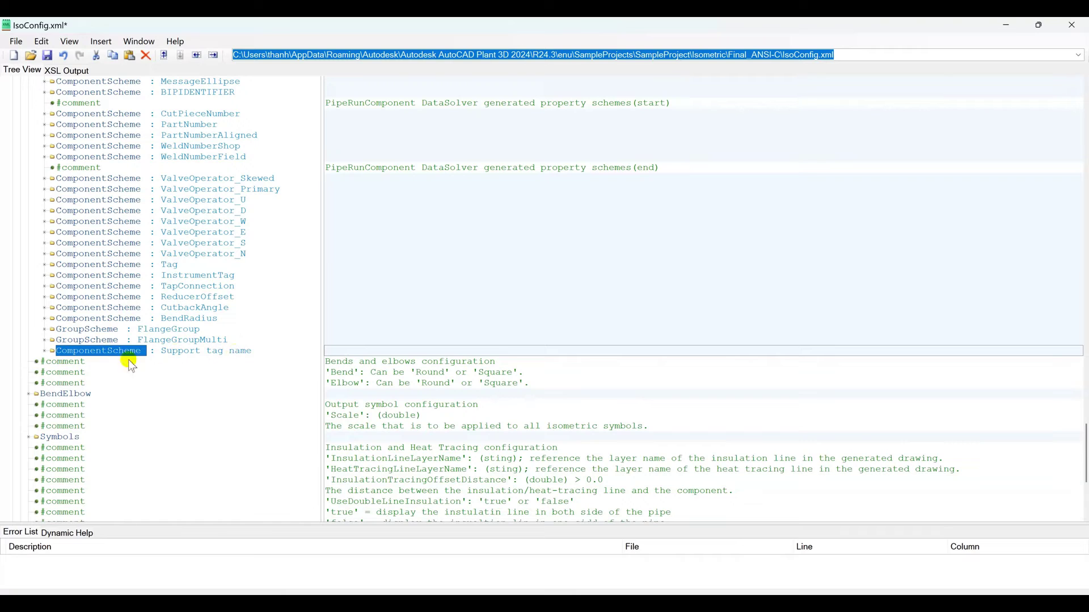
- Save IsoConfig.xml, close XML Notepad, and bring the 1063 (2) drawing forward in AutoCAD
{"action": "left_click", "coordinate": [48, 55]}
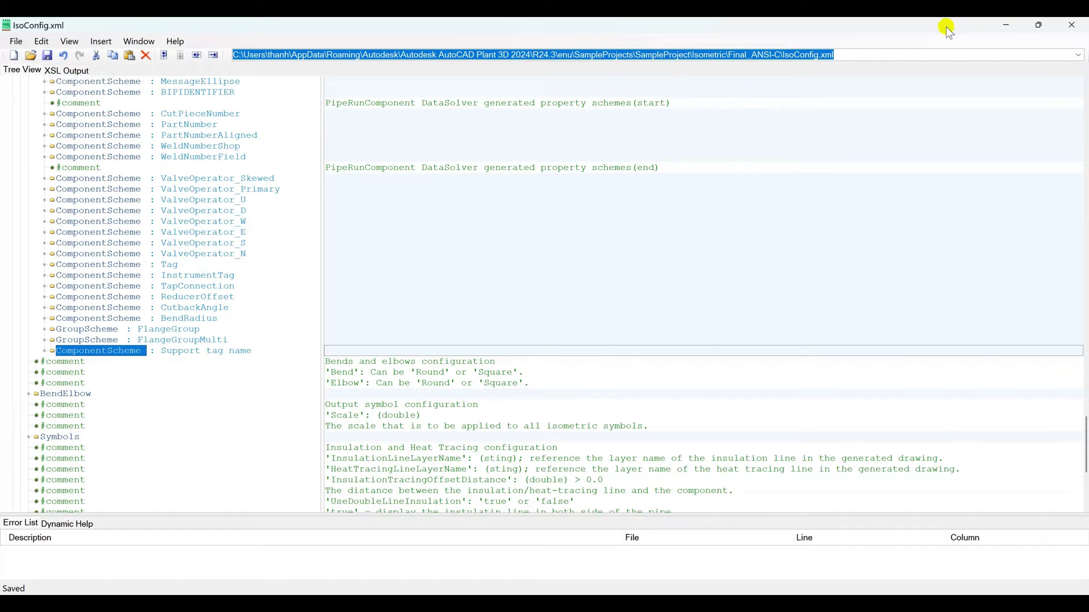
{"action": "left_click", "coordinate": [1071, 25]}
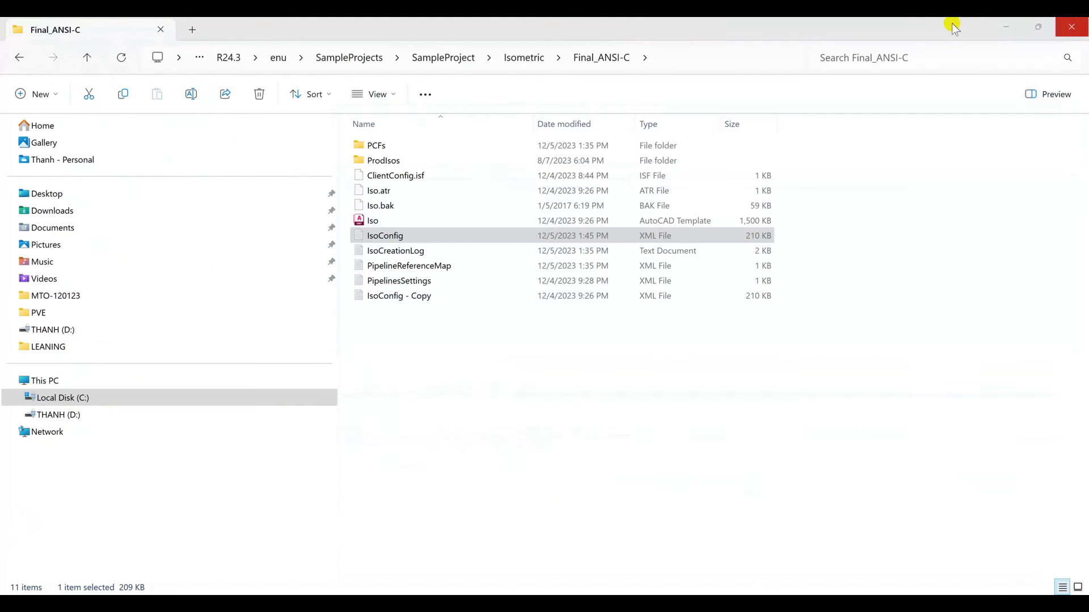
{"action": "left_click", "coordinate": [589, 360]}
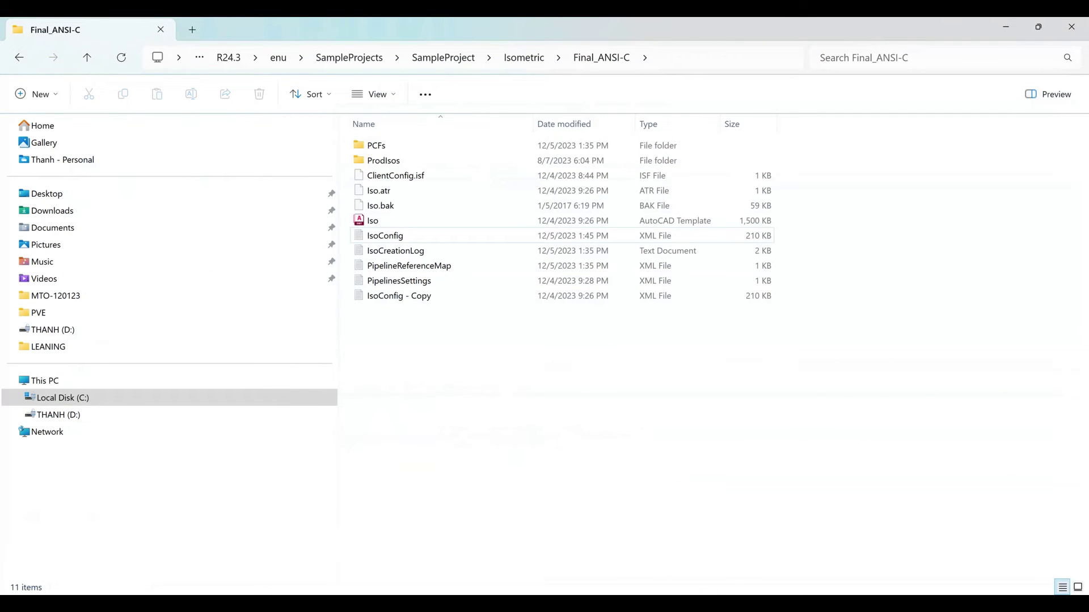
{"action": "mouse_move", "coordinate": [733, 605]}
{"action": "left_click", "coordinate": [806, 565]}
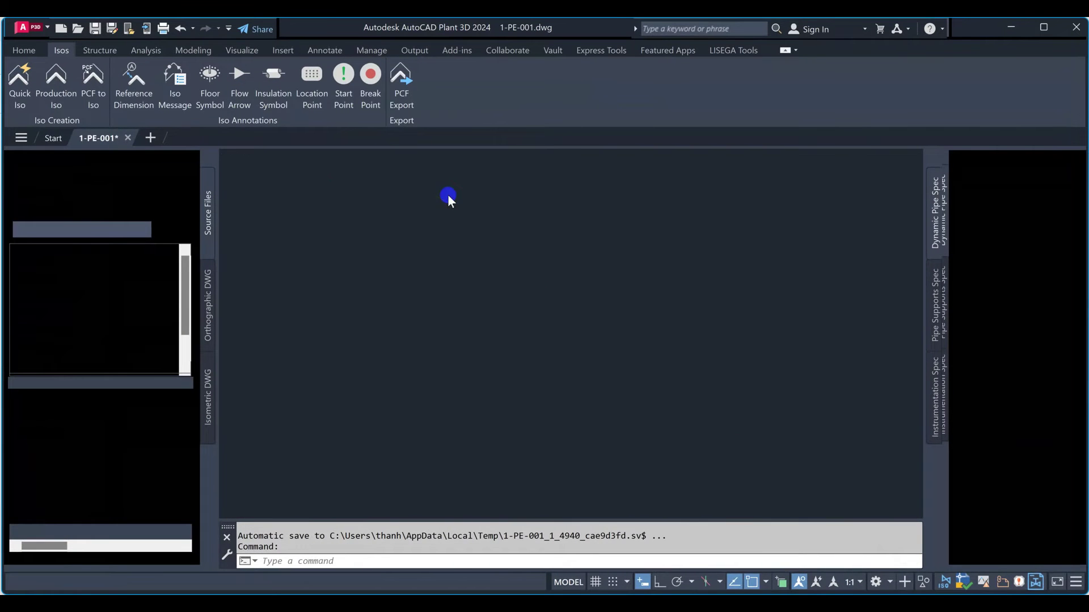
- Close the 1063 (2) isometric without saving and start a Production Iso from the model
{"action": "left_click", "coordinate": [188, 139]}
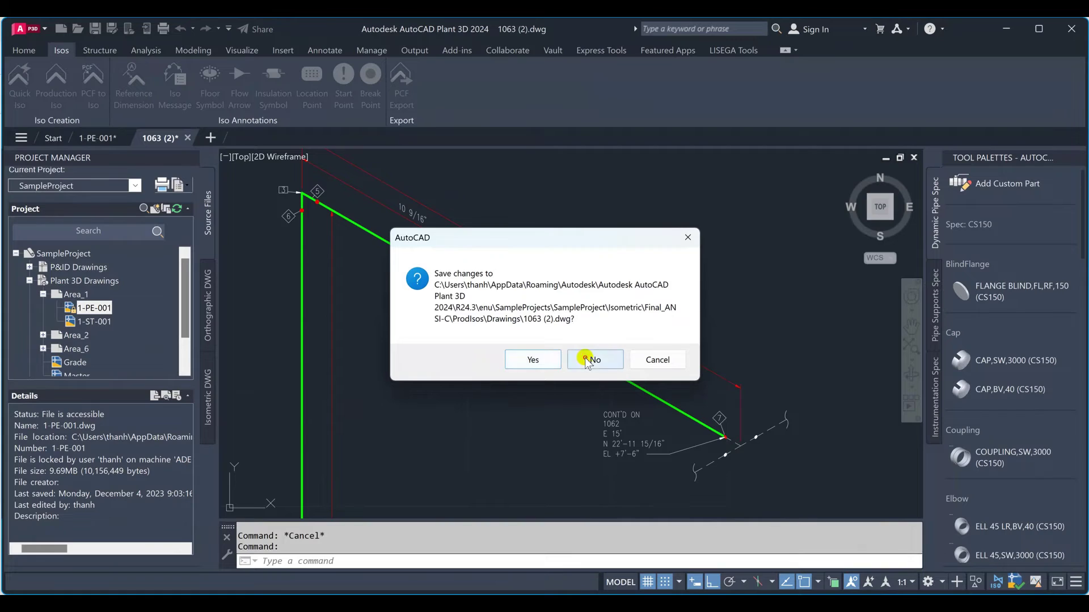
{"action": "left_click", "coordinate": [587, 360]}
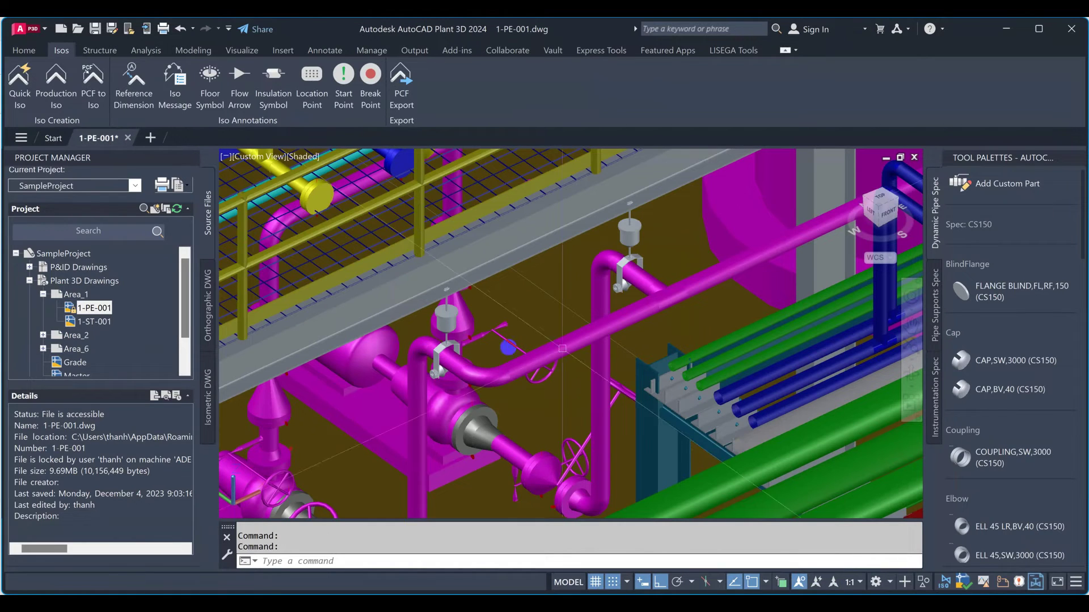
{"action": "scroll", "coordinate": [500, 318], "scroll_direction": "down", "scroll_amount": 4}
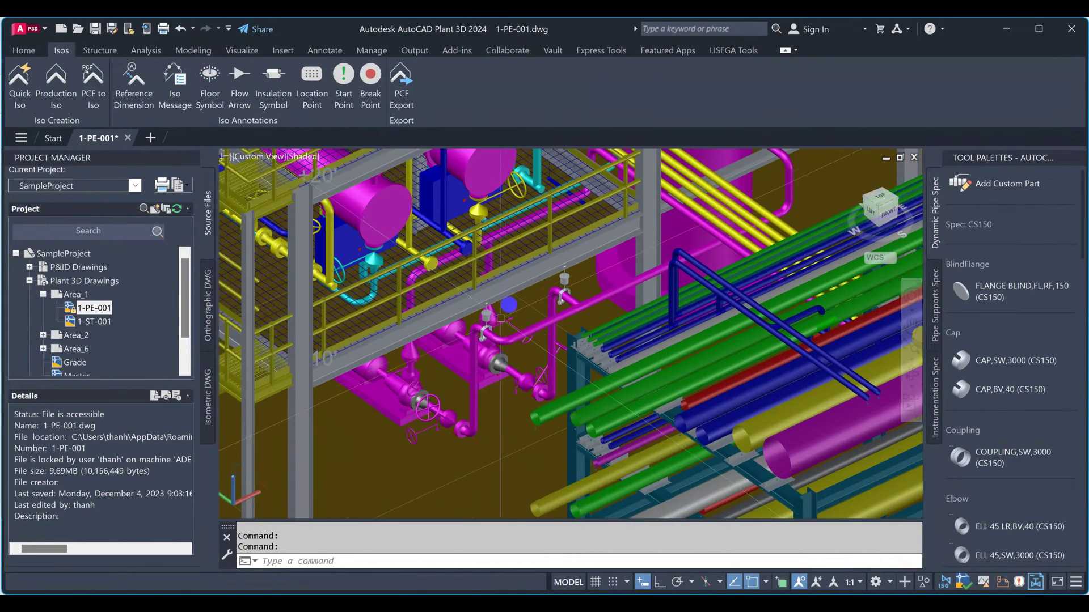
{"action": "scroll", "coordinate": [500, 318], "scroll_direction": "up", "scroll_amount": 3}
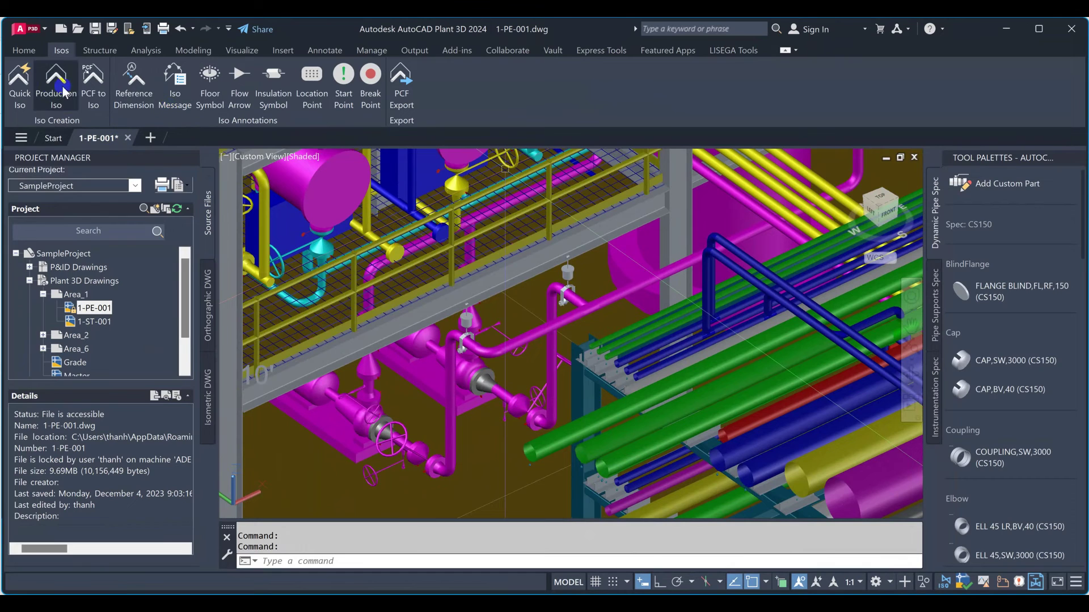
{"action": "mouse_move", "coordinate": [551, 309]}
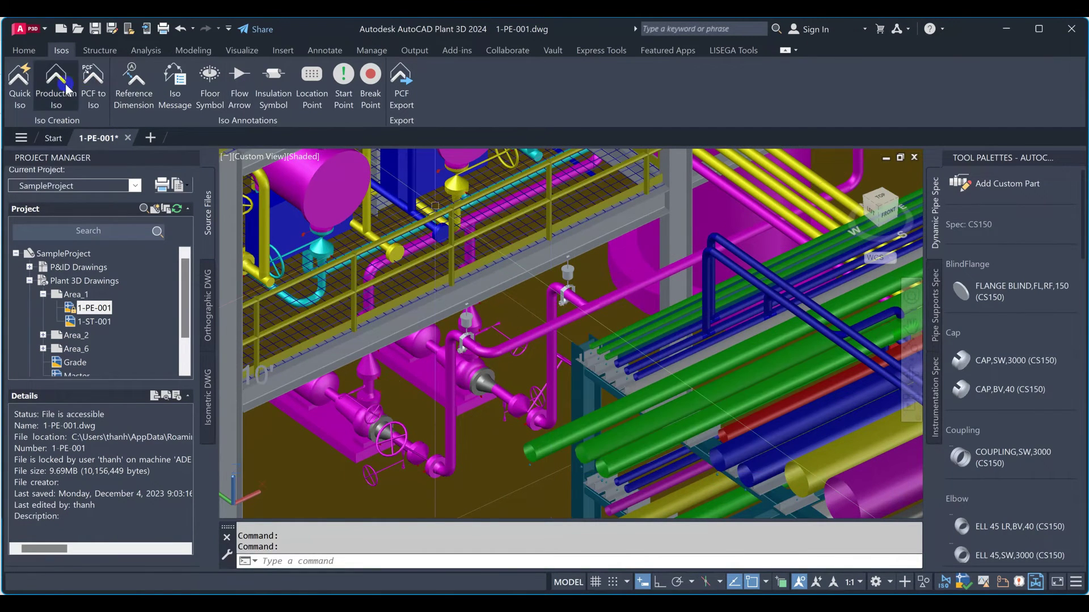
{"action": "left_click", "coordinate": [64, 80]}
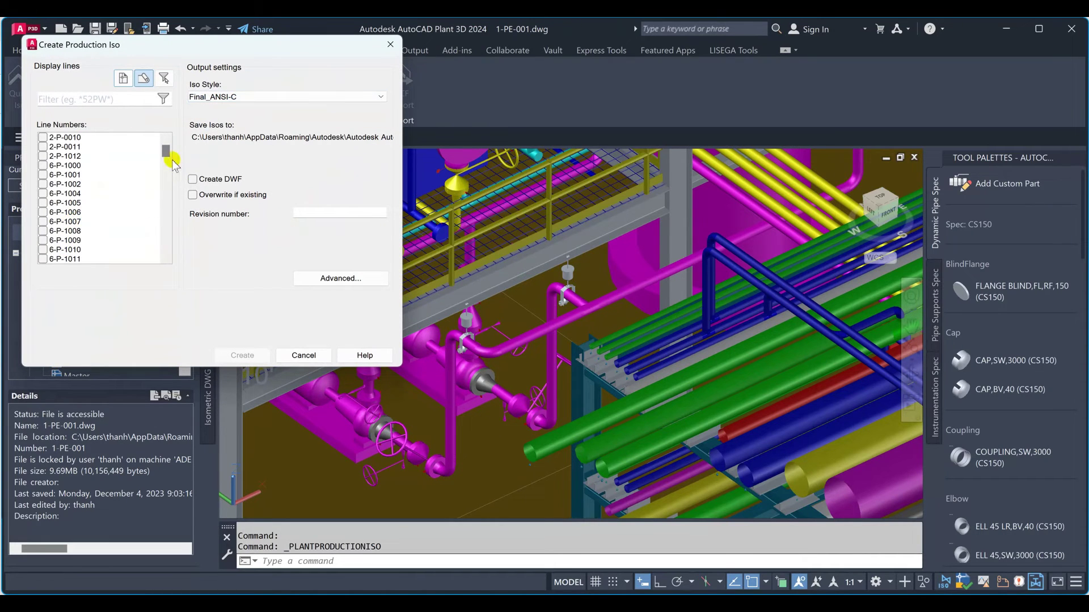
- Create a production isometric for line 1063 with automatic split points turned off
{"action": "left_click_drag", "start_coordinate": [168, 161], "coordinate": [57, 232]}
{"action": "left_click", "coordinate": [57, 231]}
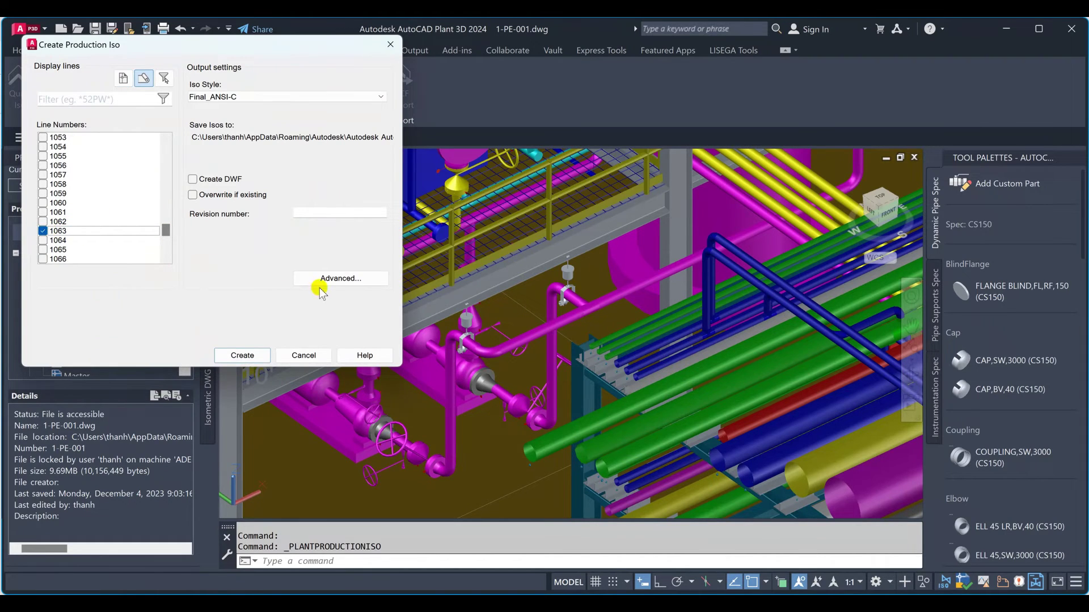
{"action": "left_click", "coordinate": [341, 278]}
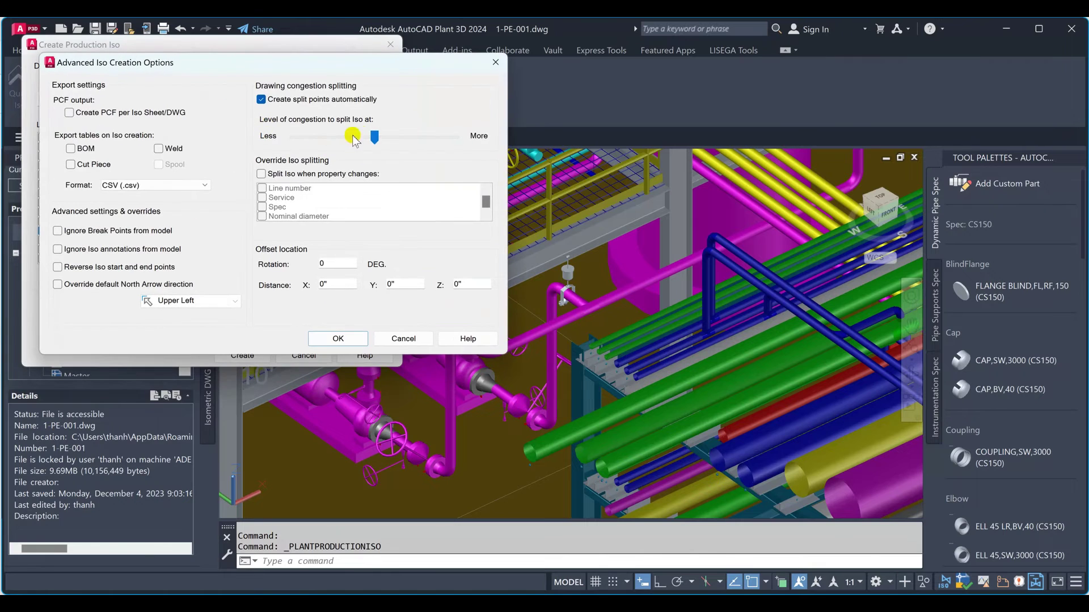
{"action": "left_click", "coordinate": [260, 99]}
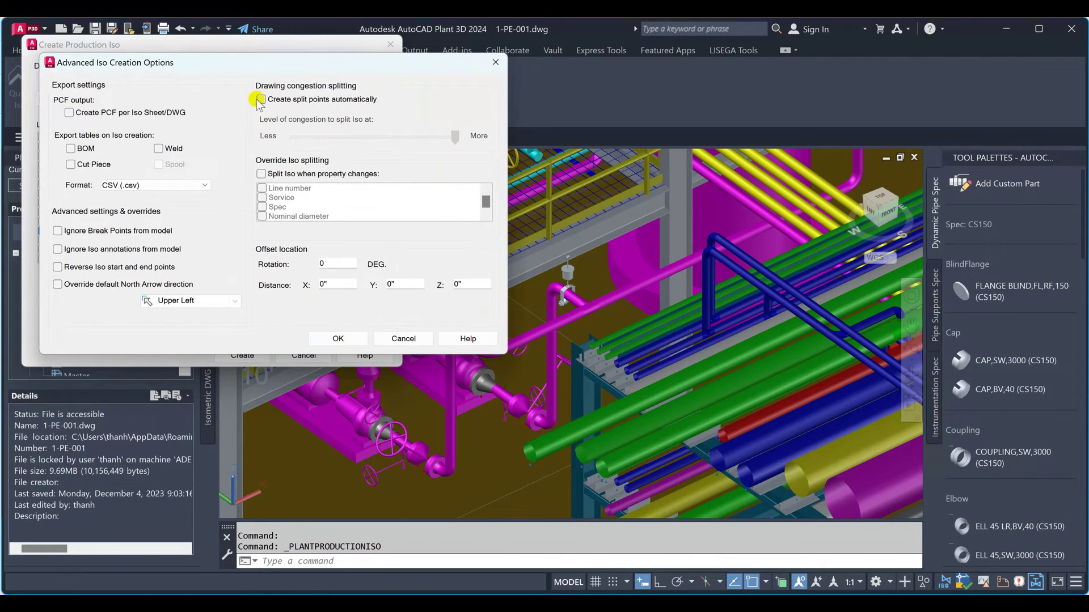
{"action": "left_click", "coordinate": [335, 339]}
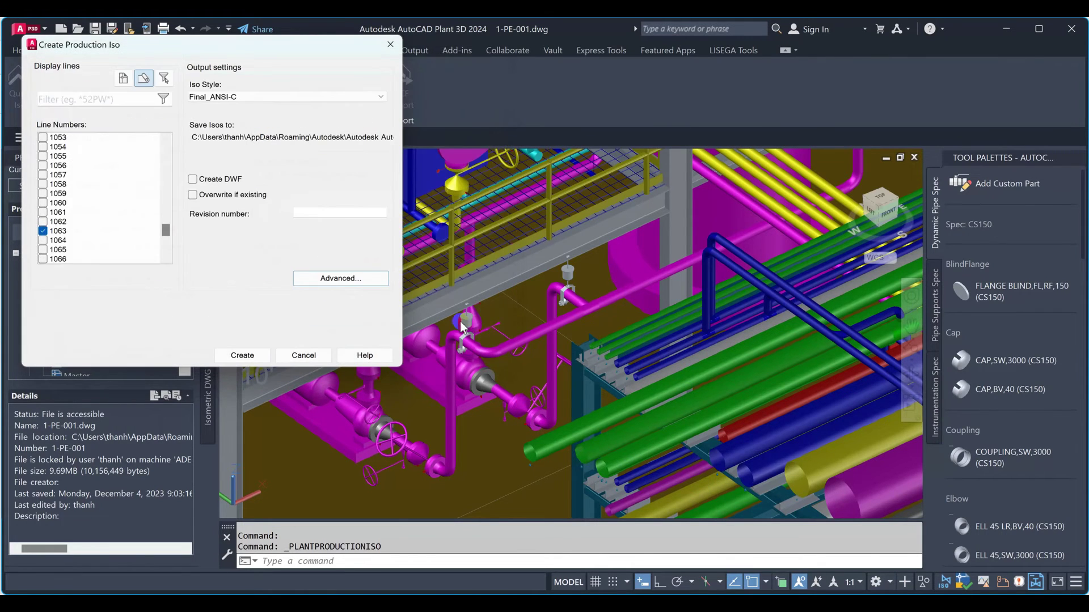
{"action": "left_click", "coordinate": [235, 354]}
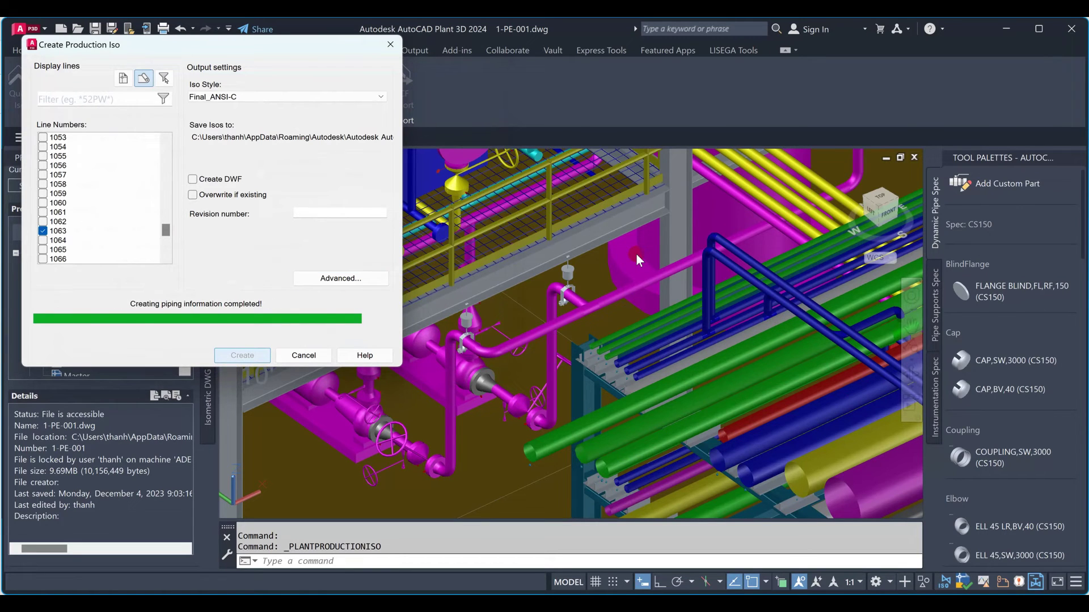
{"action": "mouse_move", "coordinate": [636, 254]}
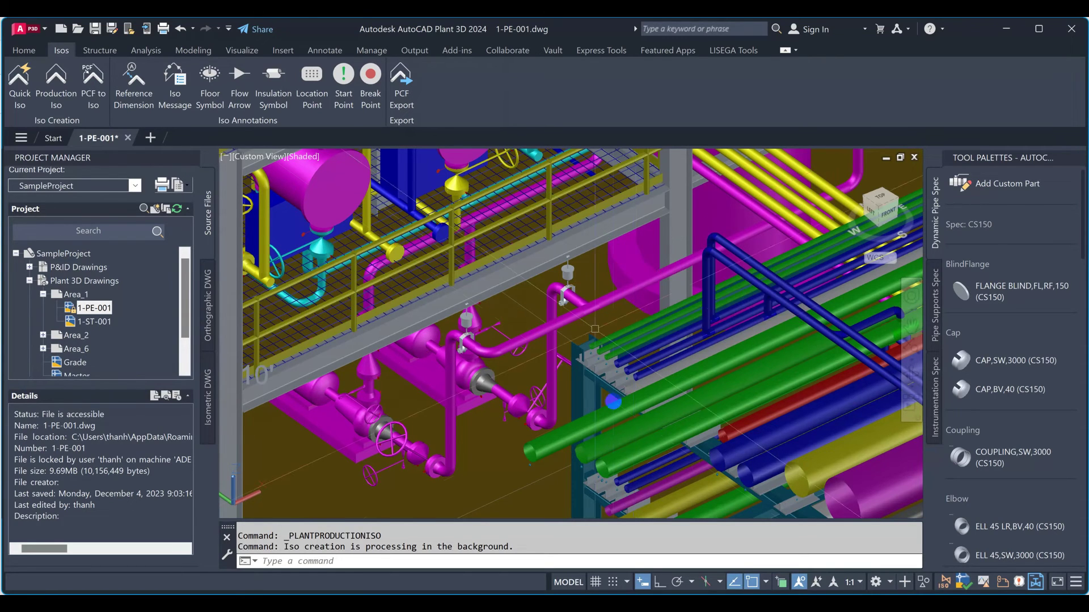
{"action": "mouse_move", "coordinate": [561, 304]}
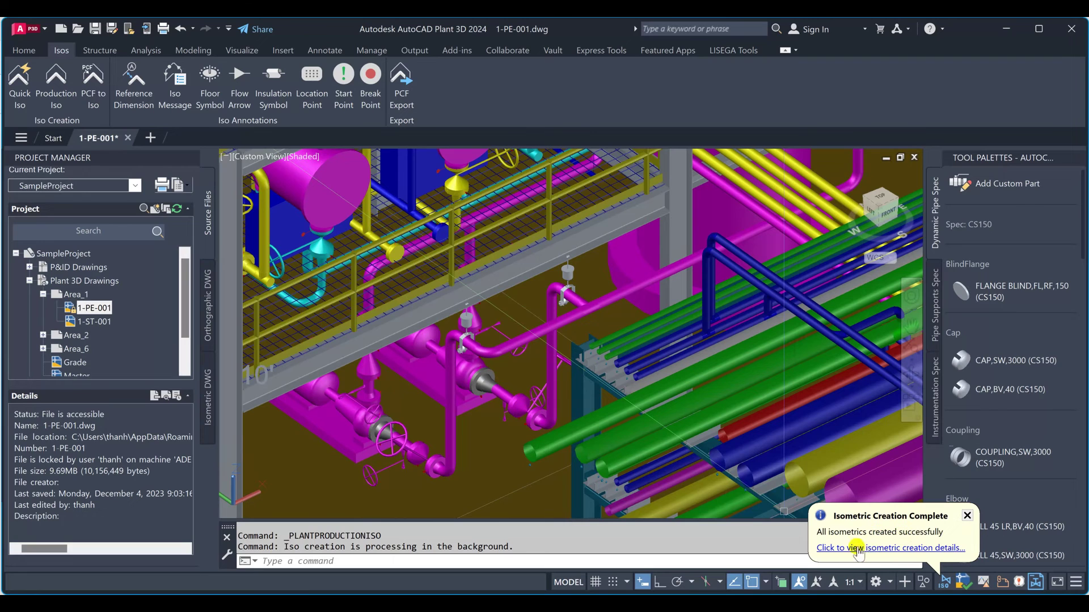
- Open the generated 1063 isometric from the Isometric Creation Results
{"action": "left_click", "coordinate": [854, 549]}
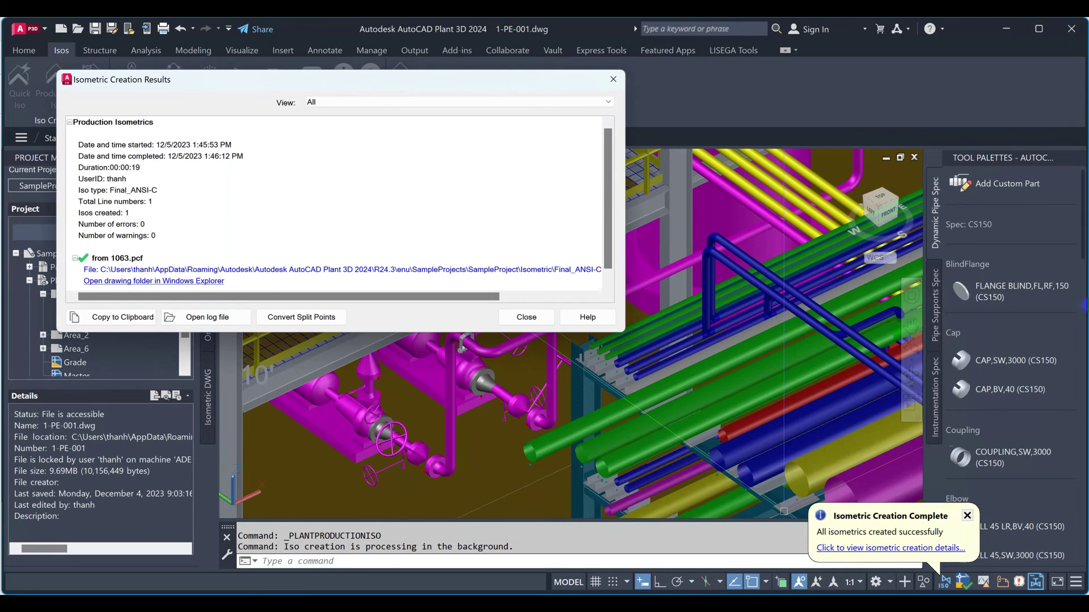
{"action": "left_click", "coordinate": [468, 270]}
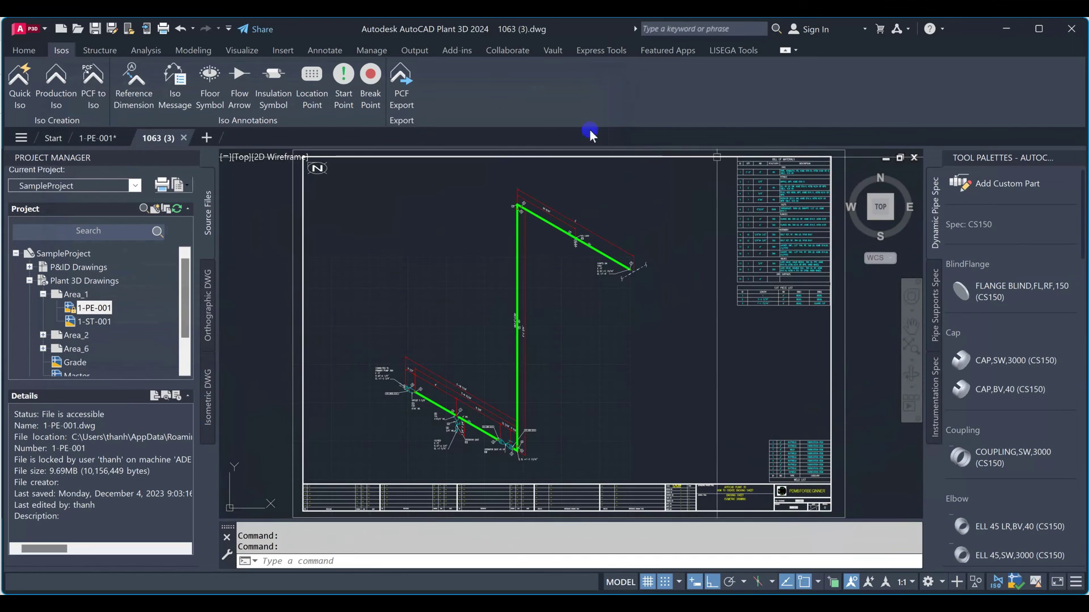
{"action": "scroll", "coordinate": [620, 215], "scroll_direction": "up", "scroll_amount": 3}
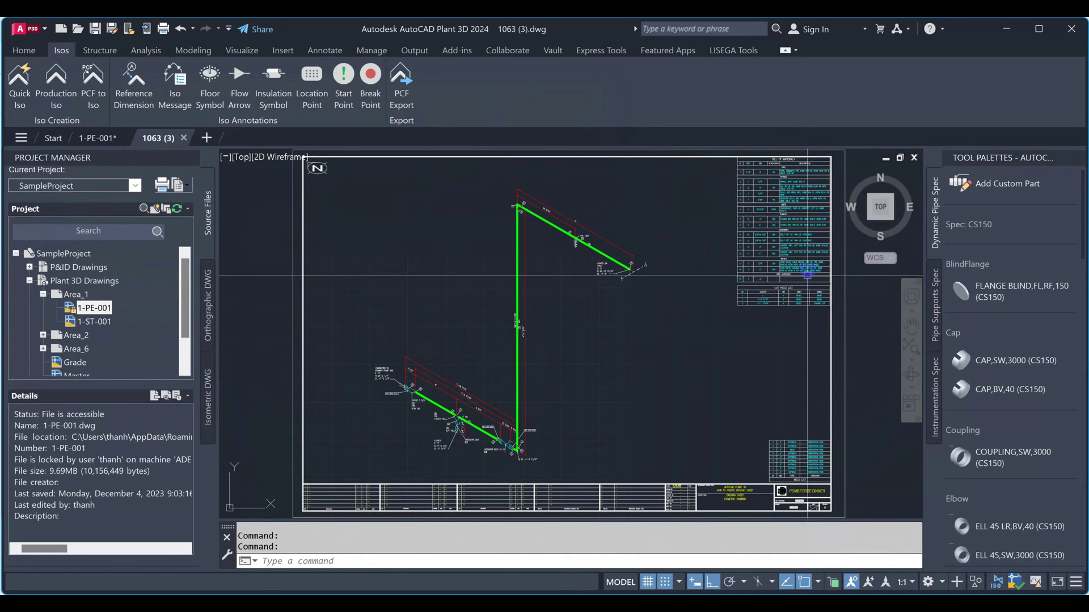
{"action": "scroll", "coordinate": [478, 231], "scroll_direction": "up", "scroll_amount": 3}
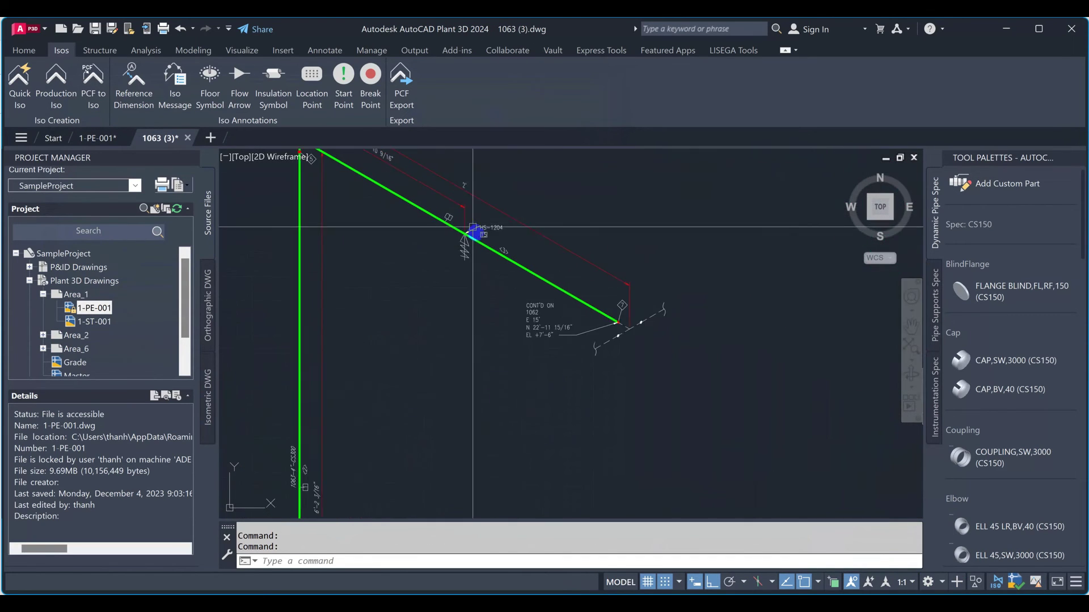
- Select the HS-1204 support tag on the isometric, then return to the 1-PE-001 model
{"action": "left_click", "coordinate": [580, 340]}
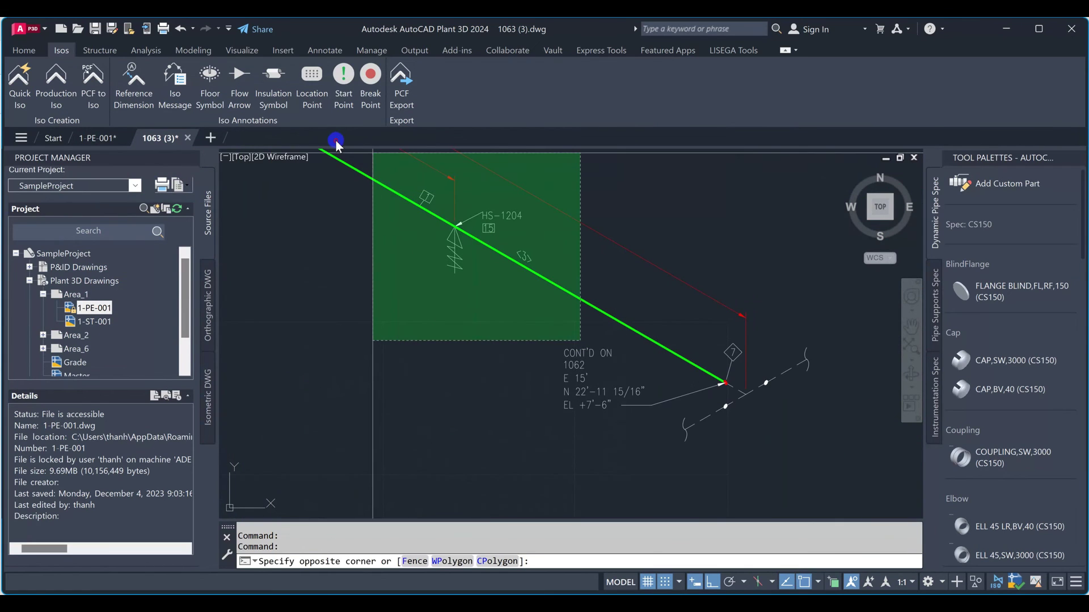
{"action": "left_click", "coordinate": [450, 214]}
{"action": "scroll", "coordinate": [482, 216], "scroll_direction": "up", "scroll_amount": 3}
{"action": "key", "text": "Escape"}
{"action": "left_click", "coordinate": [547, 211]}
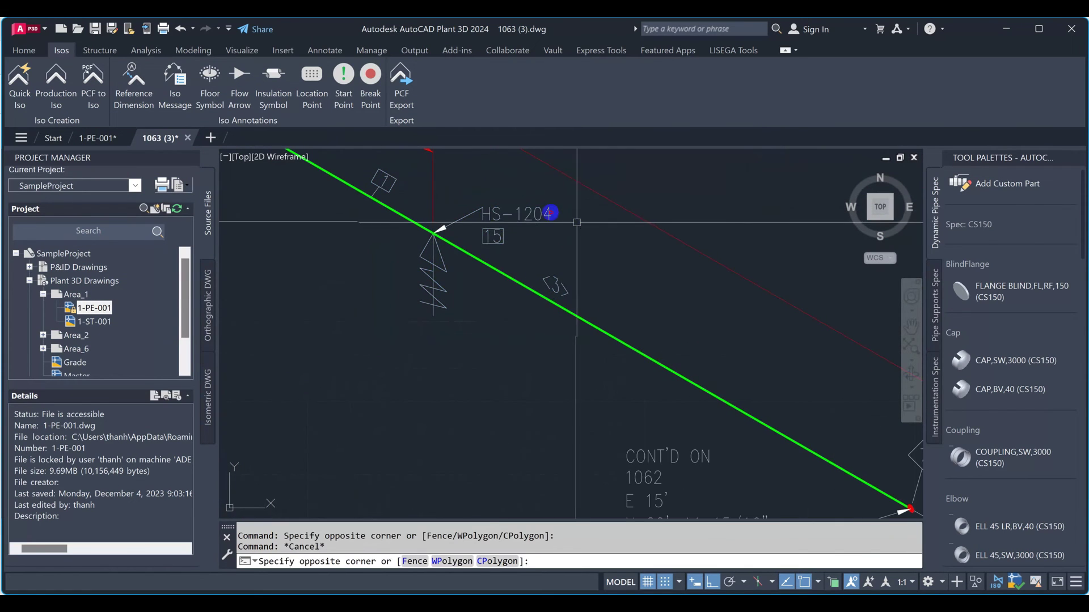
{"action": "left_click", "coordinate": [502, 204]}
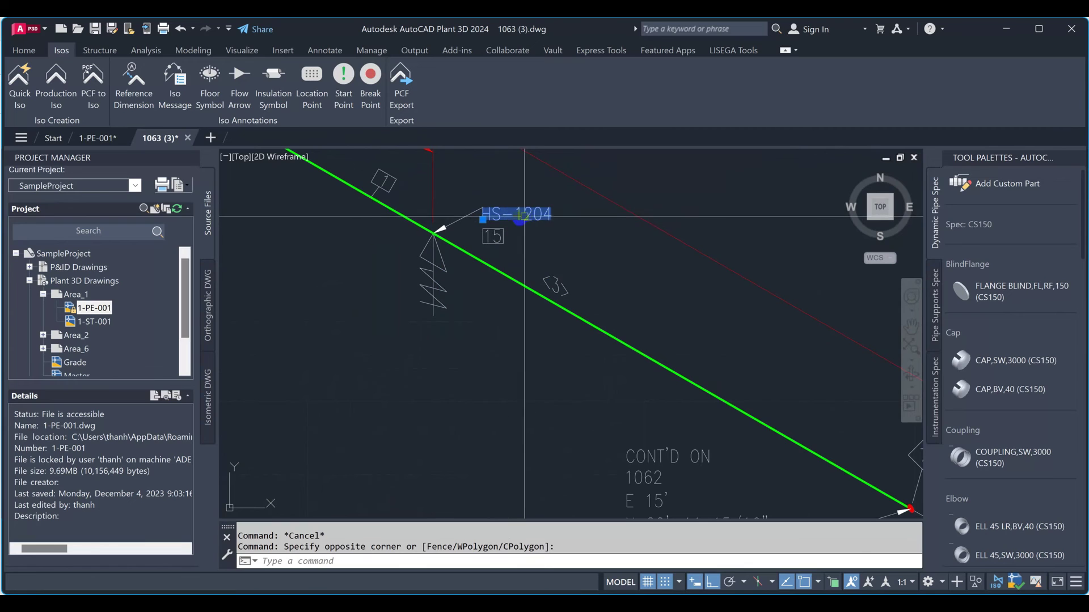
{"action": "scroll", "coordinate": [526, 220], "scroll_direction": "down", "scroll_amount": 1}
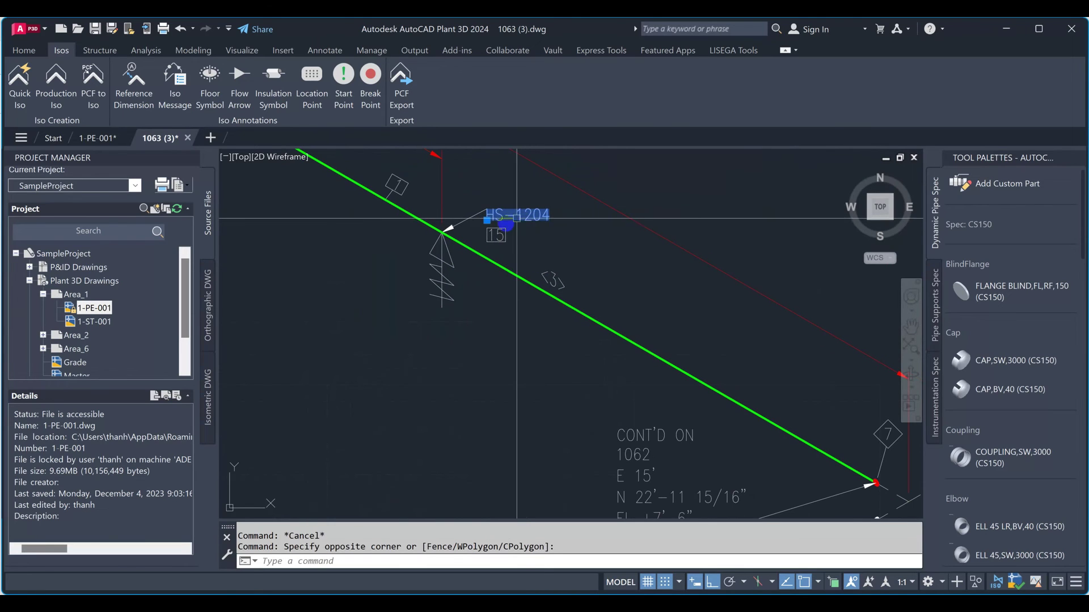
{"action": "key", "text": "Escape"}
{"action": "left_click", "coordinate": [80, 138]}
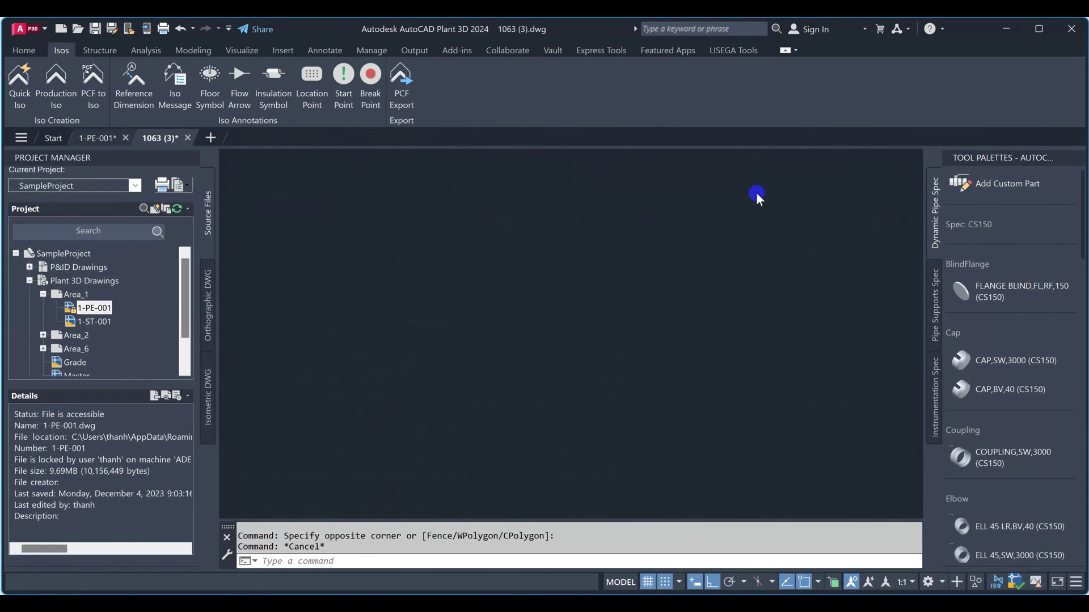
- Confirm via Assign Tag that the support is tagged HS-1204, then return to the 1063 (3) isometric
{"action": "scroll", "coordinate": [561, 301], "scroll_direction": "up", "scroll_amount": 3}
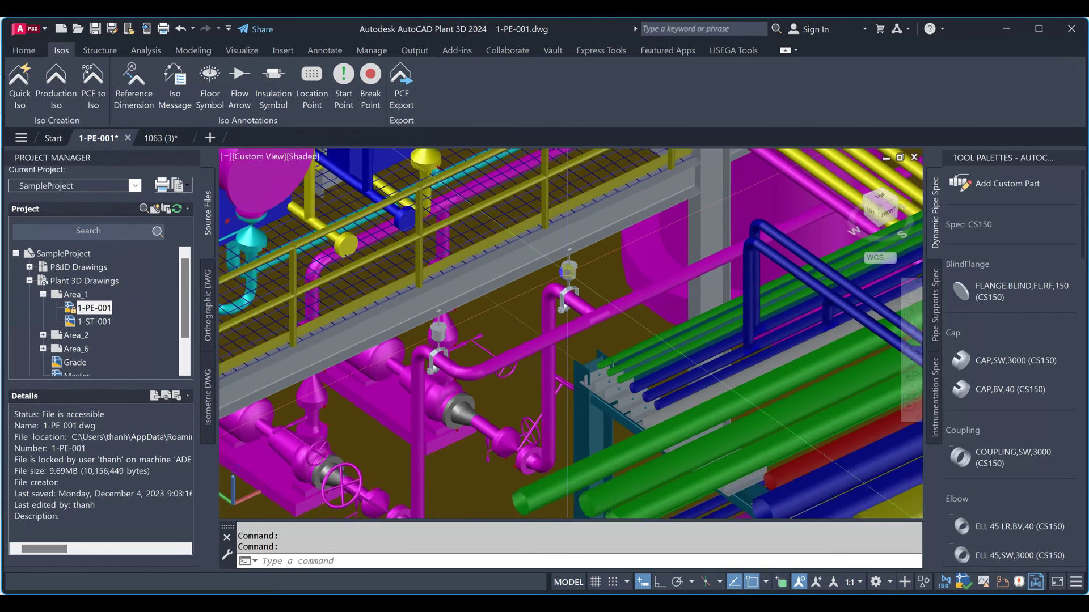
{"action": "right_click", "coordinate": [569, 270]}
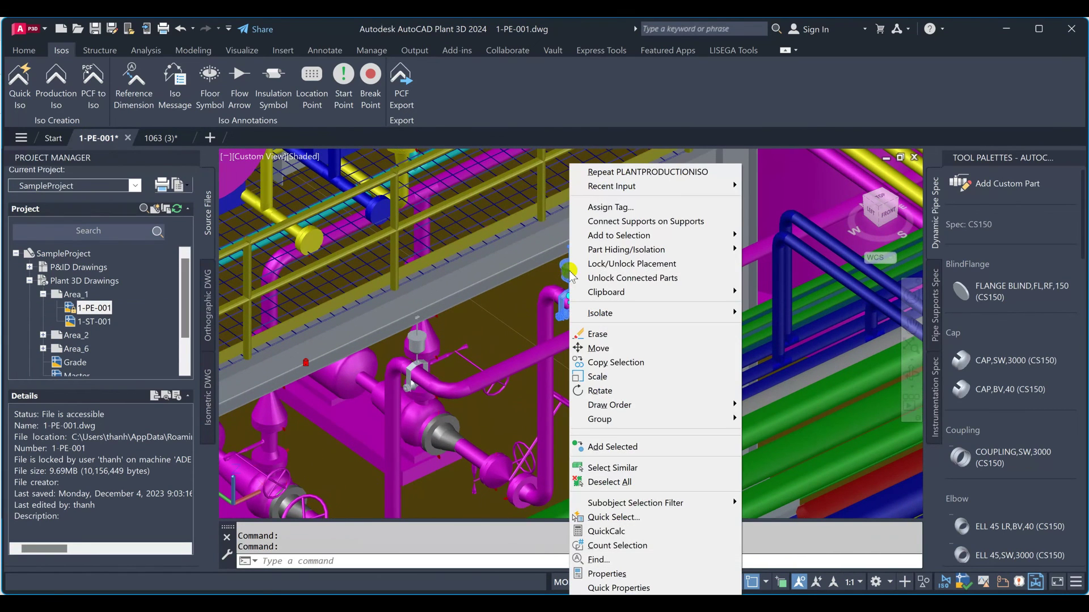
{"action": "left_click", "coordinate": [600, 207]}
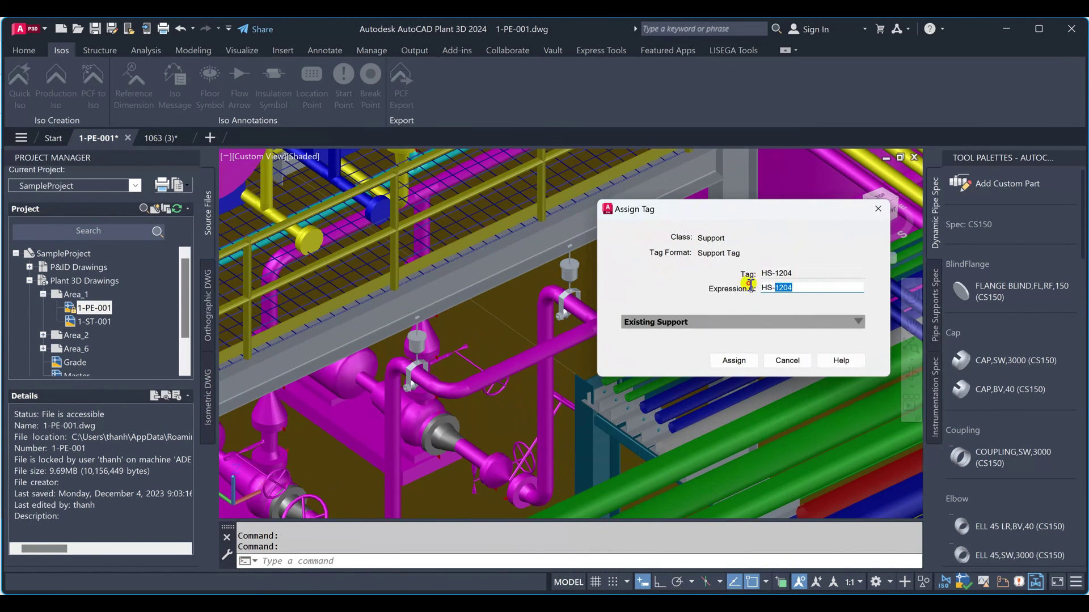
{"action": "left_click", "coordinate": [787, 361]}
{"action": "scroll", "coordinate": [632, 279], "scroll_direction": "down", "scroll_amount": 2}
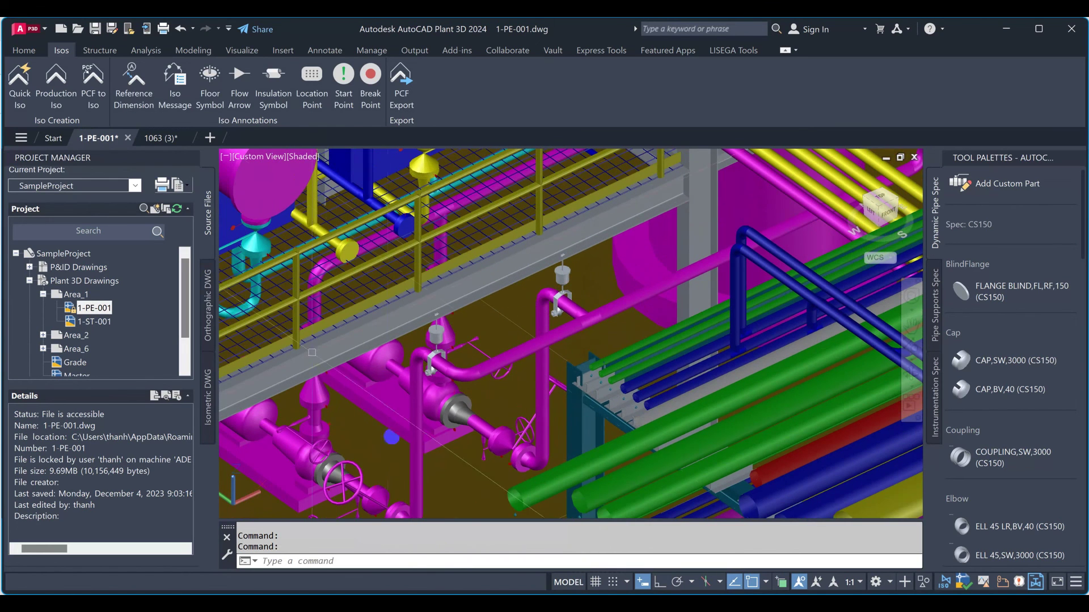
{"action": "left_click", "coordinate": [168, 140]}
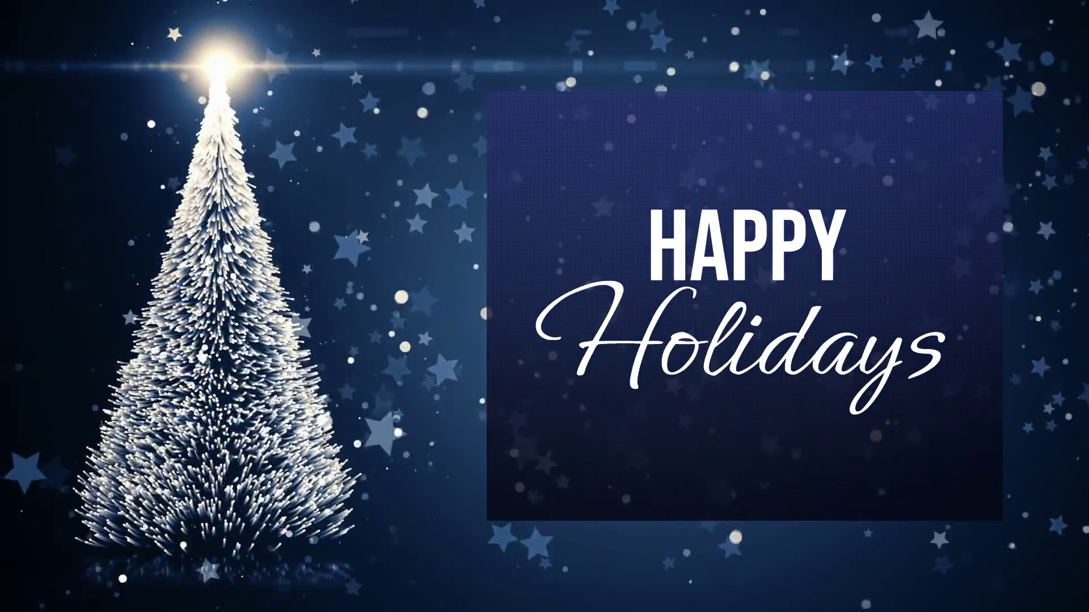